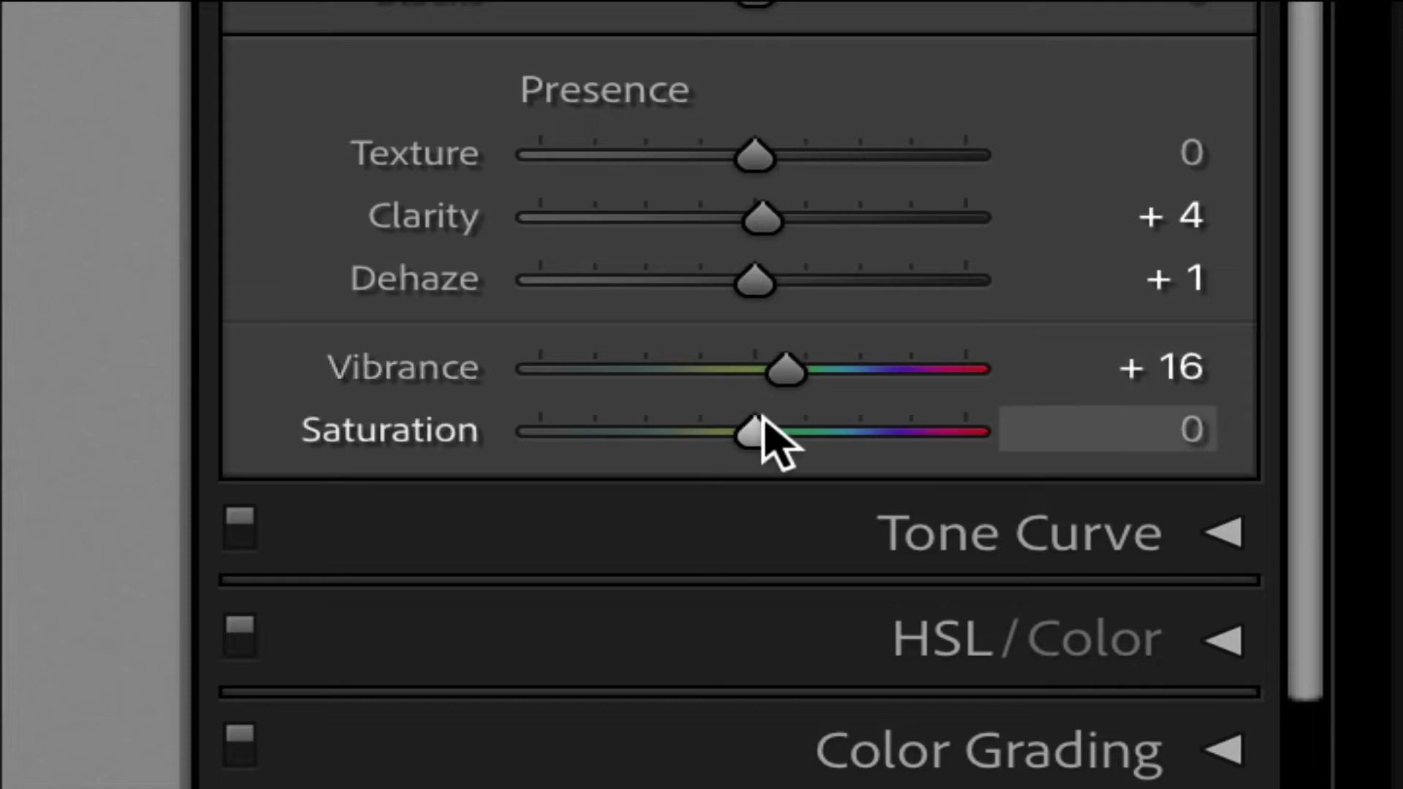
In Lightroom's Presence section, set Saturation to +6 and Vibrance to +25
left_click_drag(751, 429, 764, 429)
left_click_drag(776, 366, 799, 367)
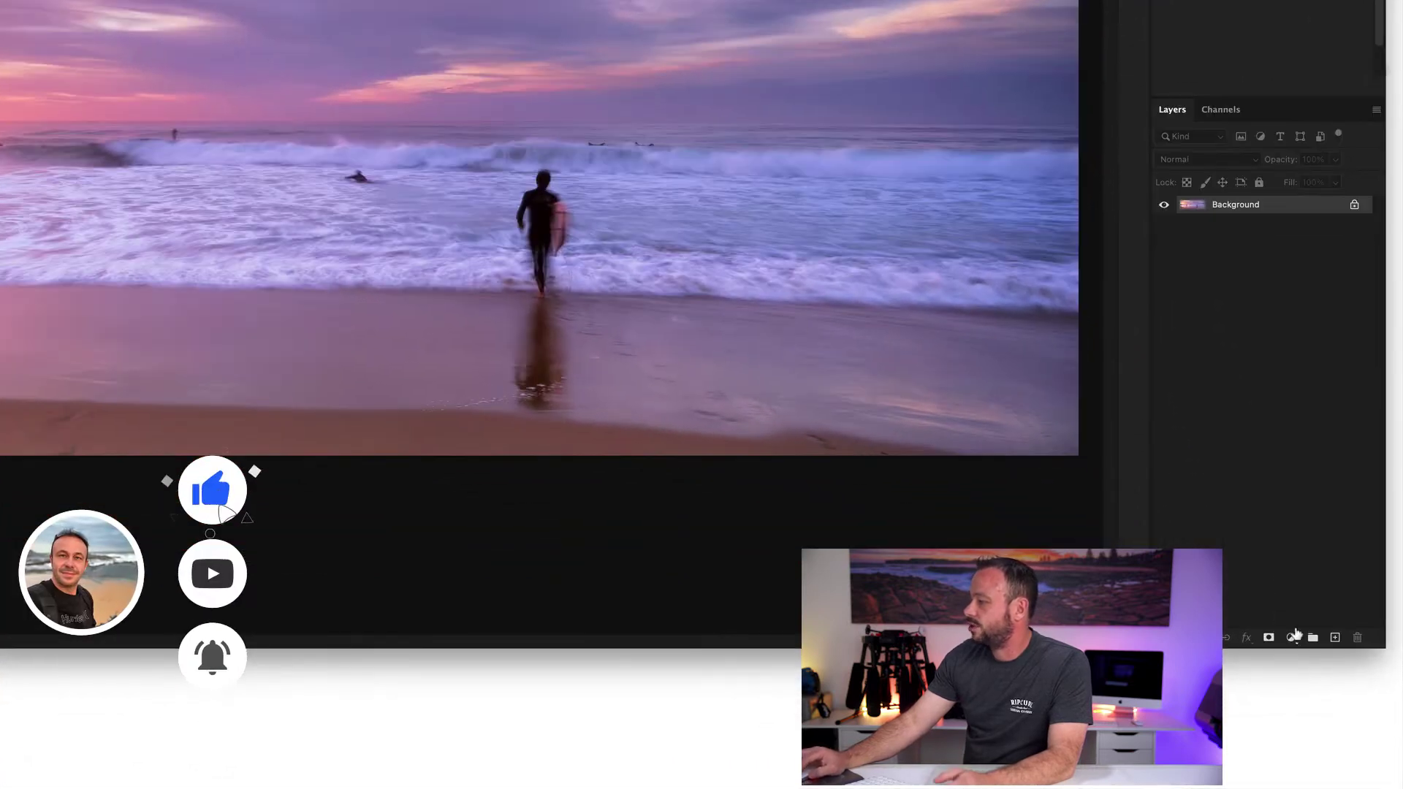
Add a Selective Color adjustment layer and set Black to -100 for Yellows
left_click(1294, 636)
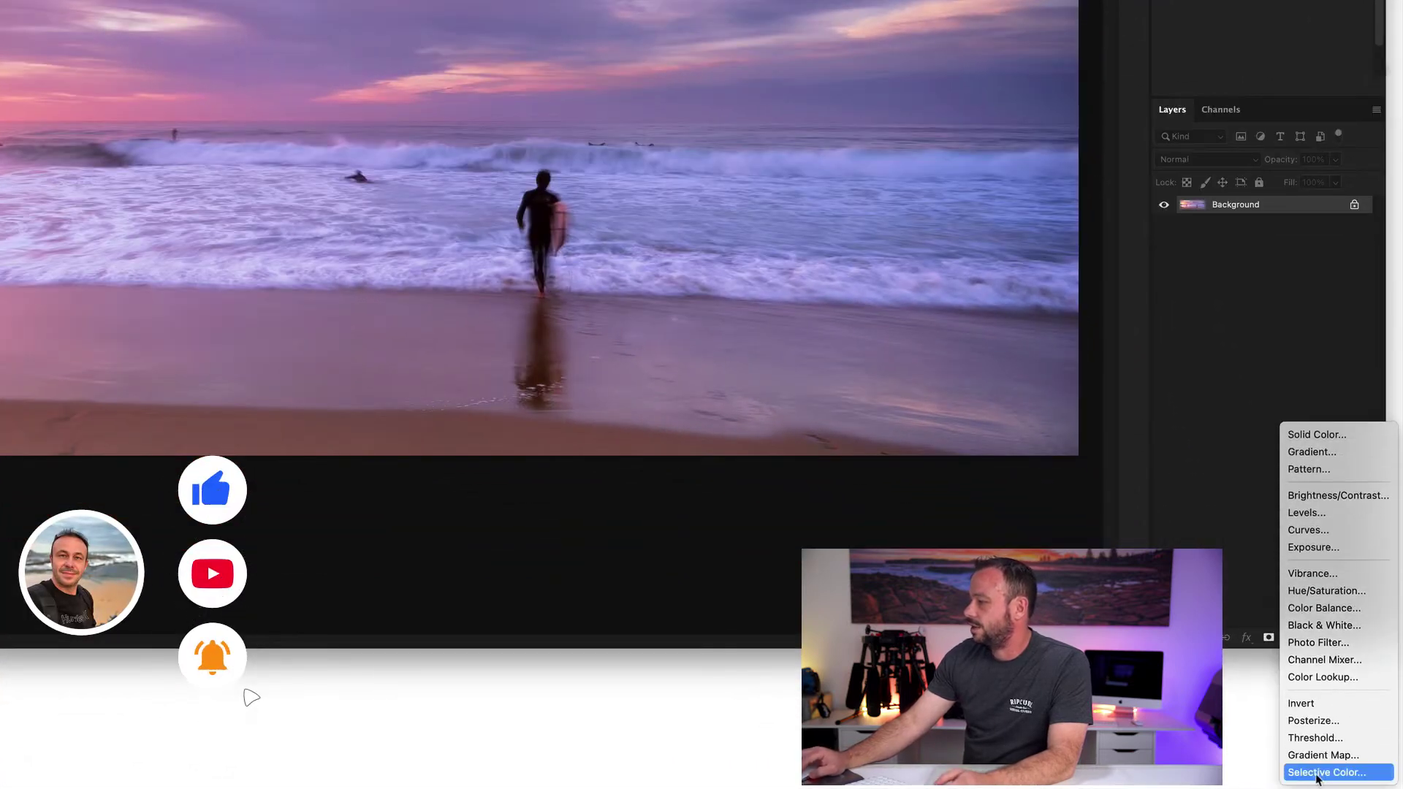
left_click(1320, 773)
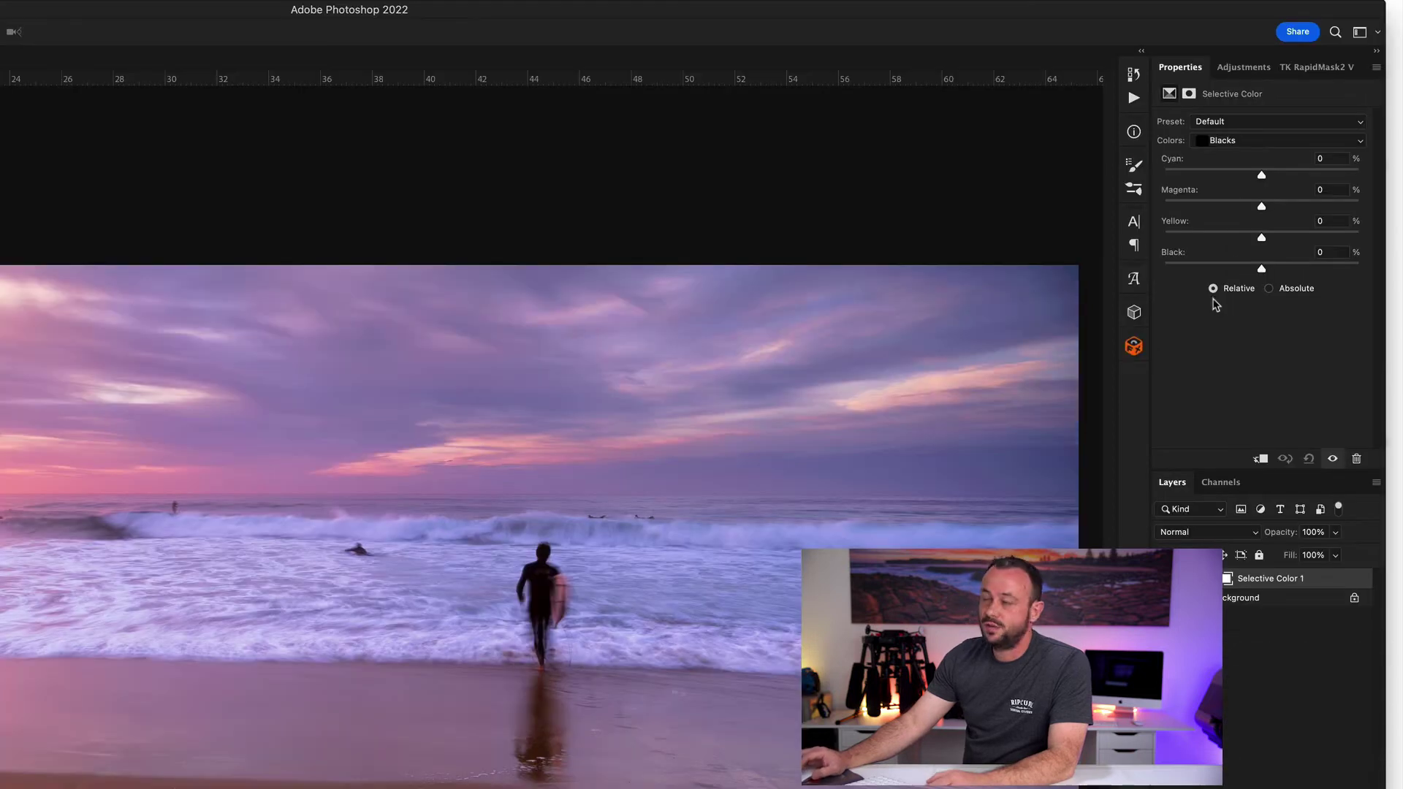
key("alt+3")
left_click_drag(1261, 269, 1118, 272)
Set Black to -100 for Magentas and +100 for Whites
left_click(1223, 148)
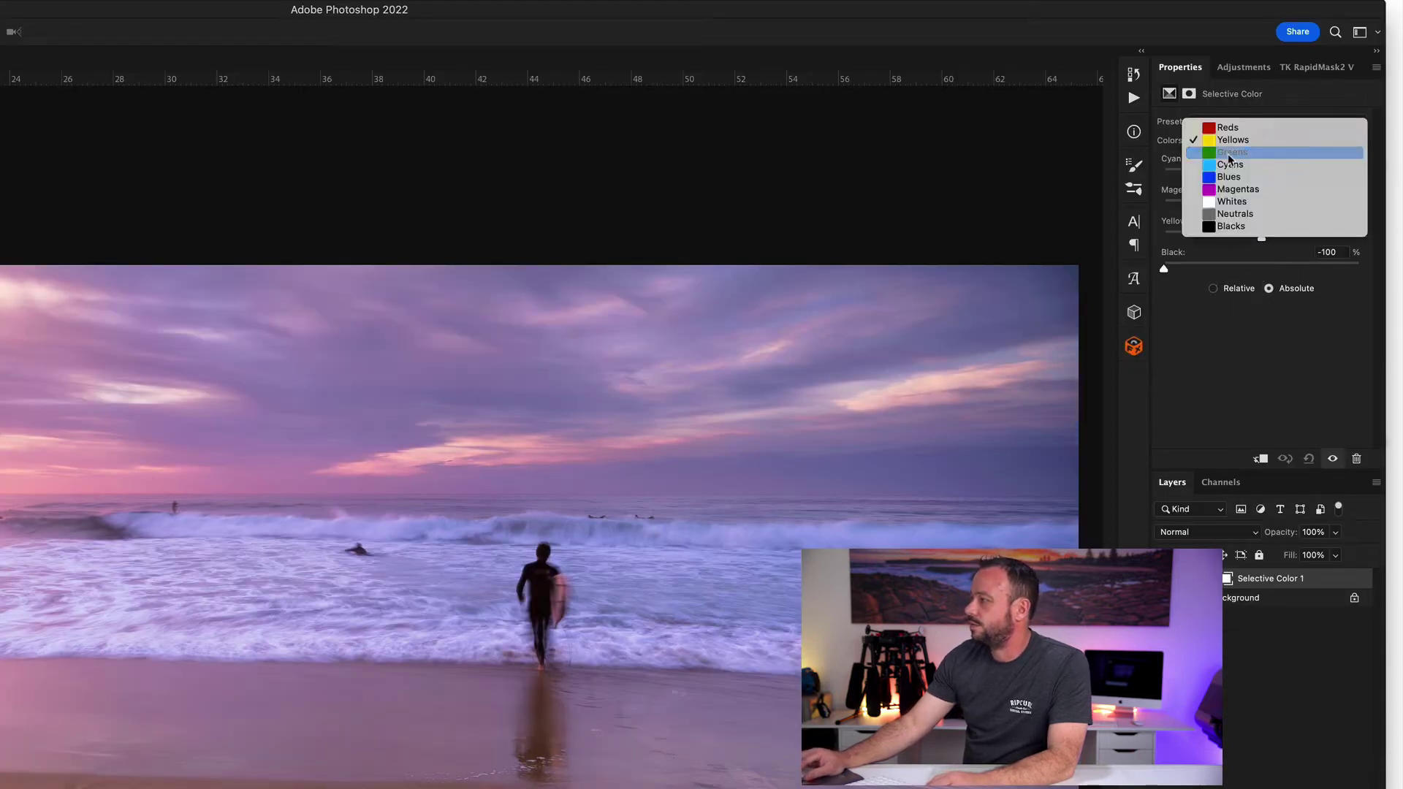
left_click(1228, 154)
left_click(1236, 143)
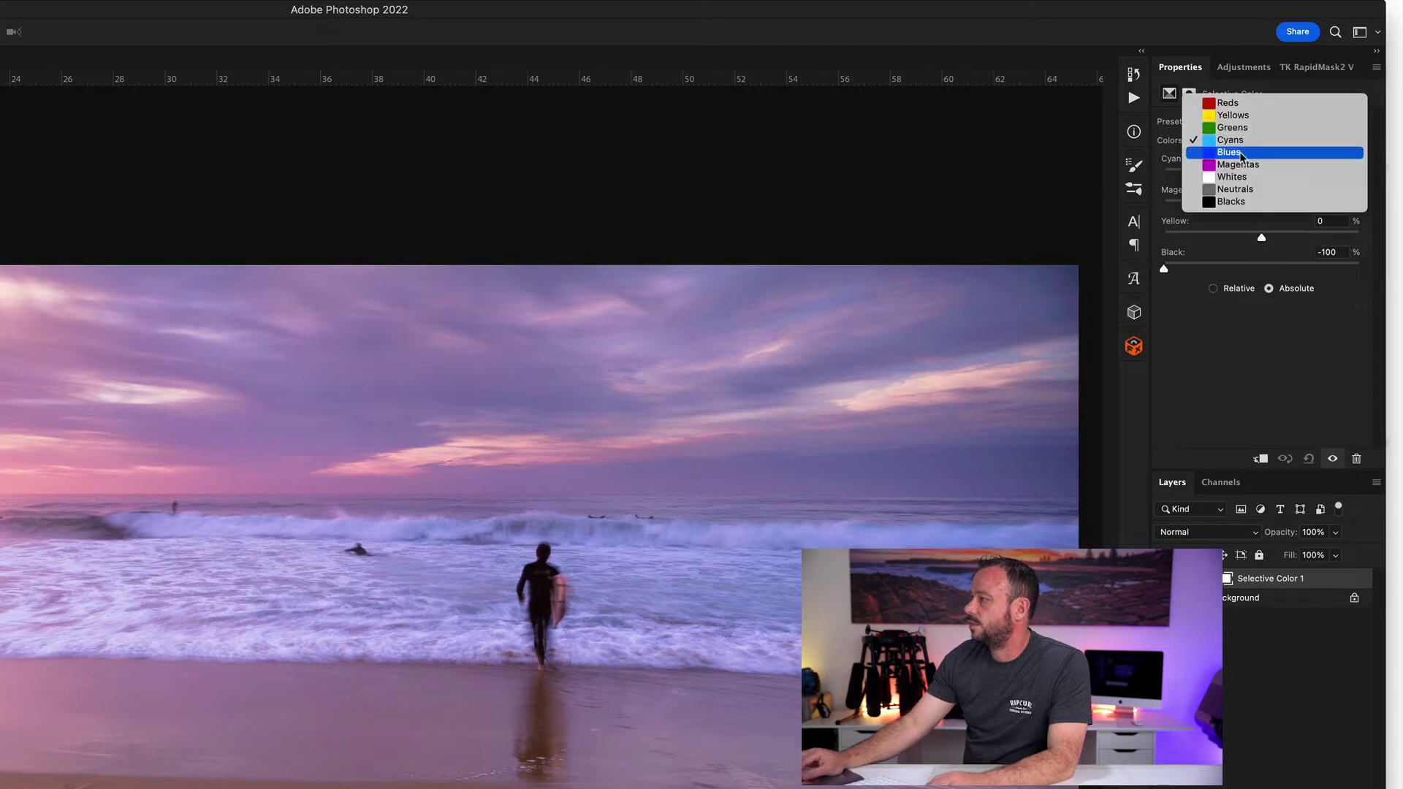
left_click(1238, 164)
left_click_drag(1261, 269, 1120, 280)
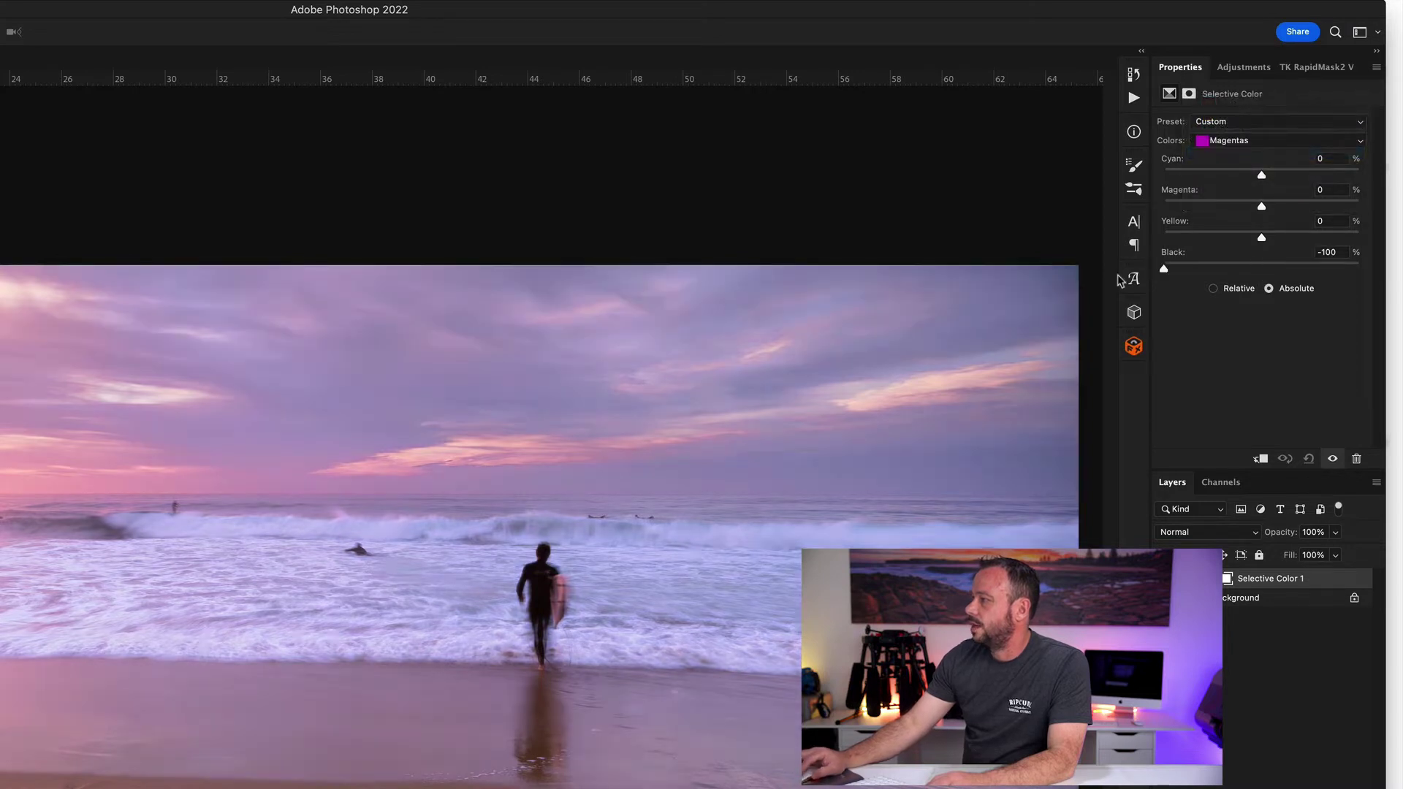
left_click(1245, 149)
left_click(1207, 155)
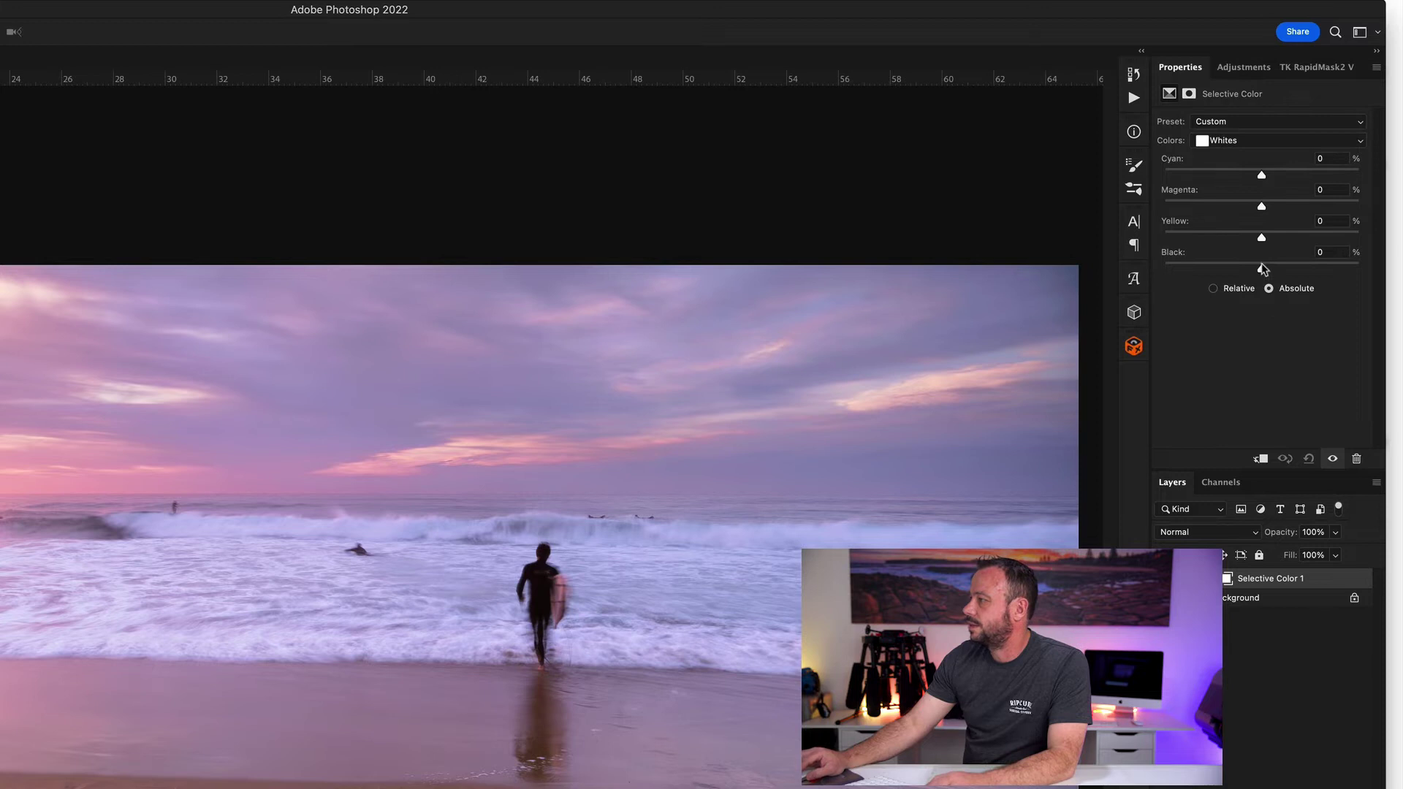
left_click_drag(1275, 272, 1381, 284)
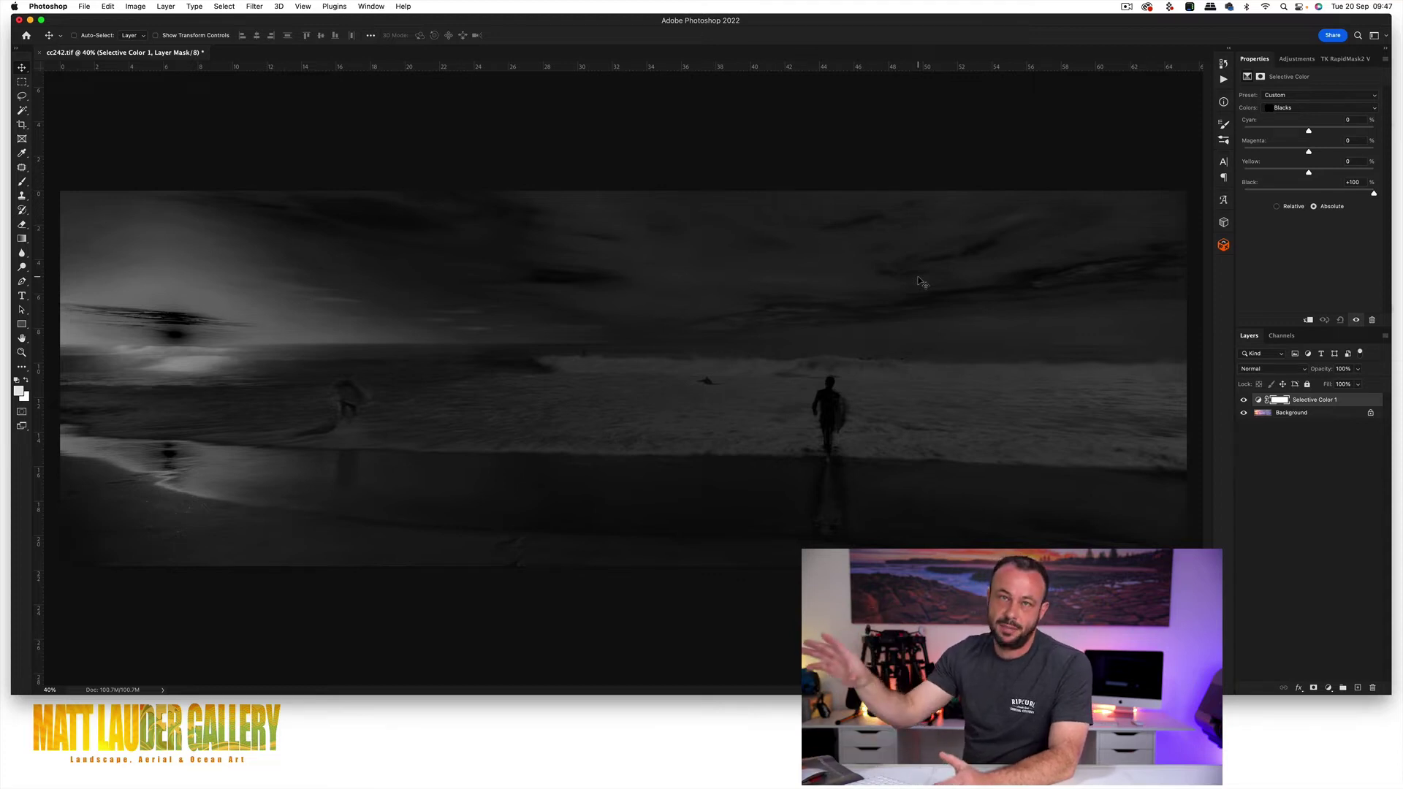
Check the Red, Green and Blue channels, then load the RGB composite brightness as a selection
left_click(1277, 336)
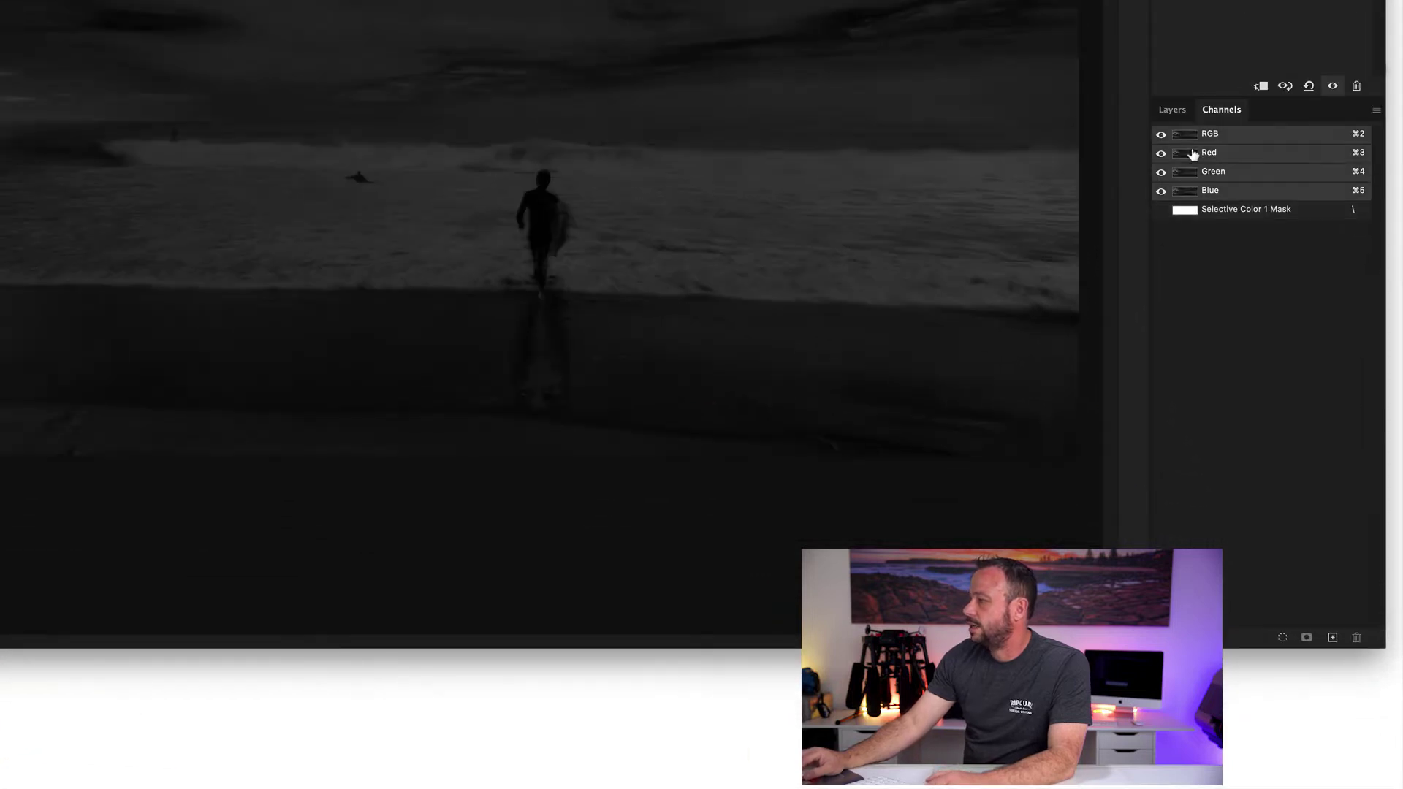
left_click(1193, 153)
left_click(1190, 173)
left_click(1189, 189)
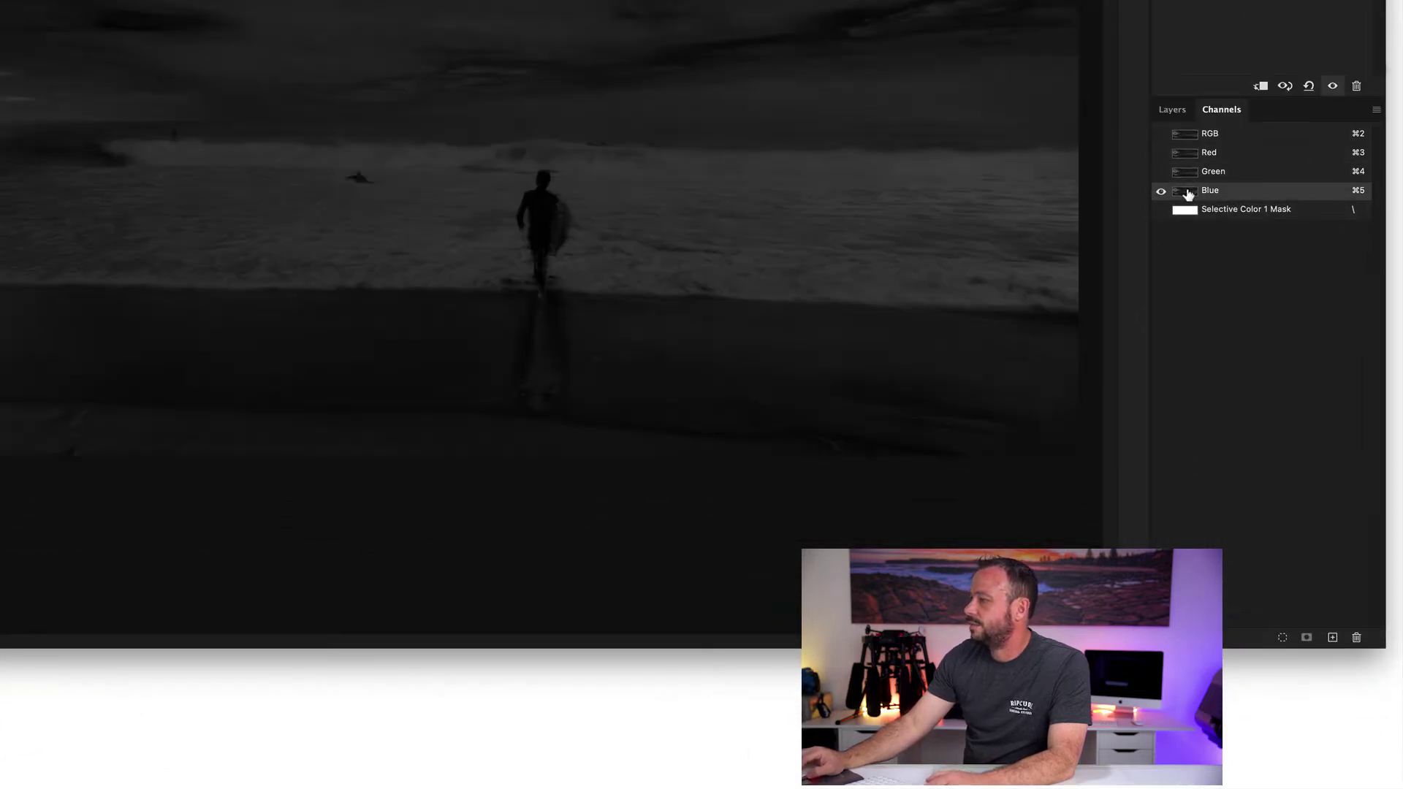
left_click(1186, 136)
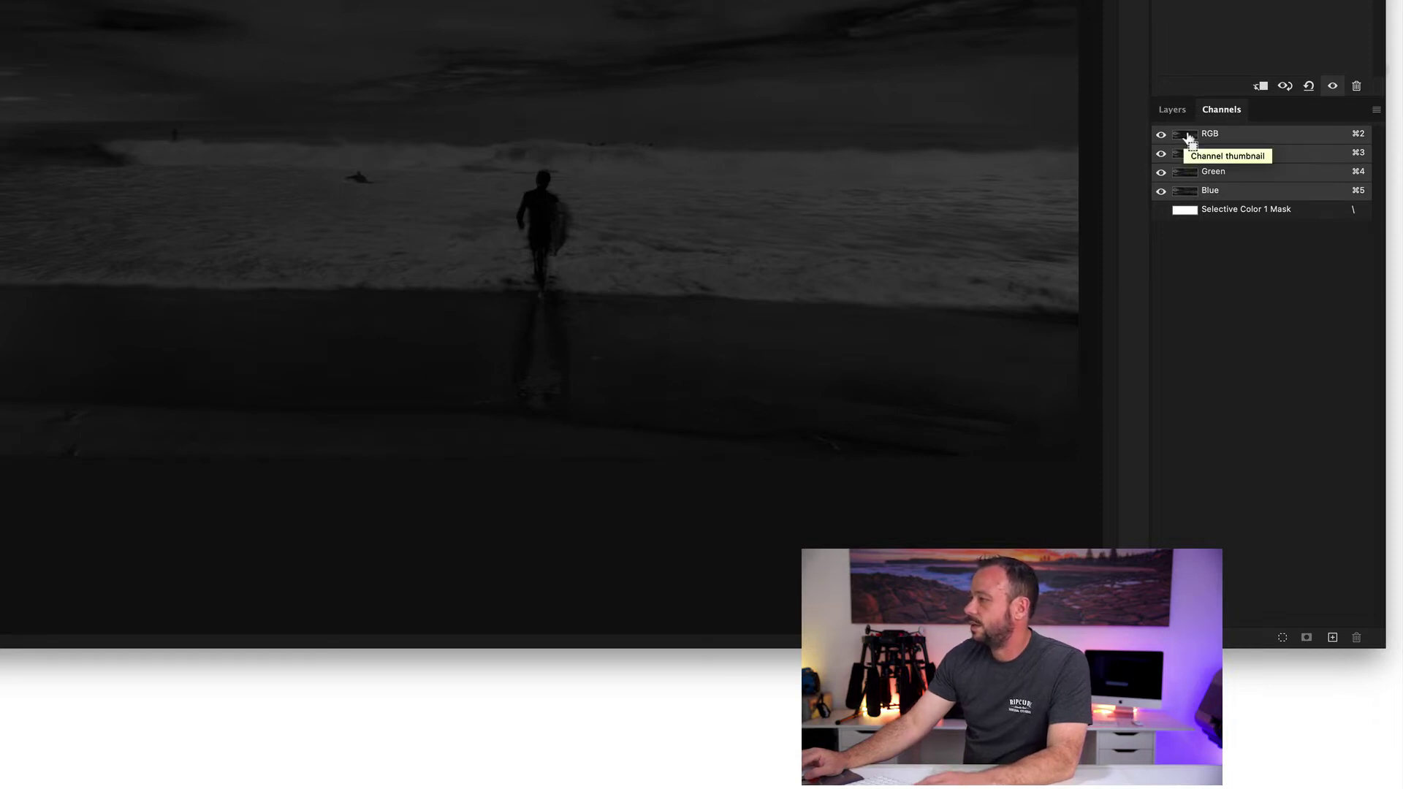
left_click(1189, 139, "super")
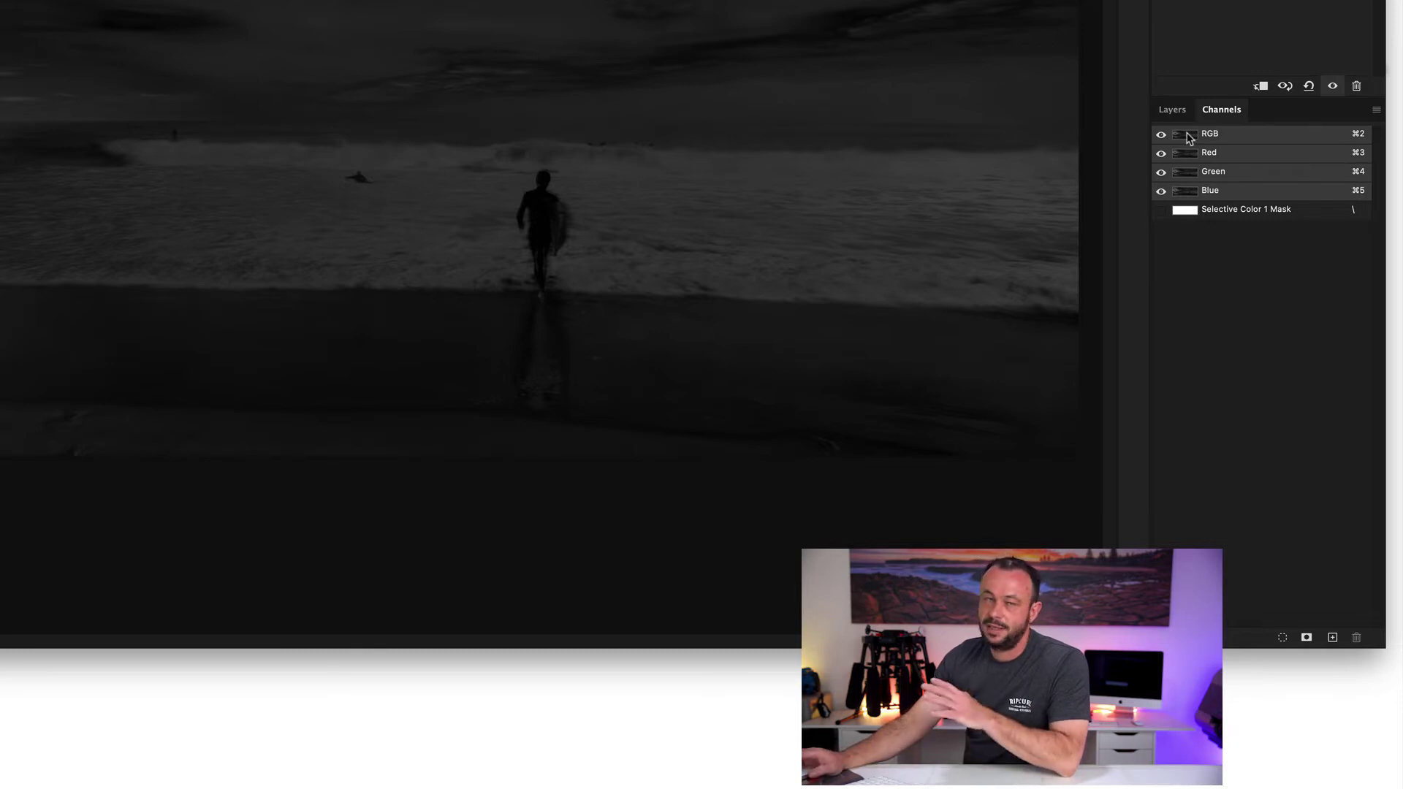
Add a Hue/Saturation layer masked by the selection and hide Selective Color 1
left_click(1170, 109)
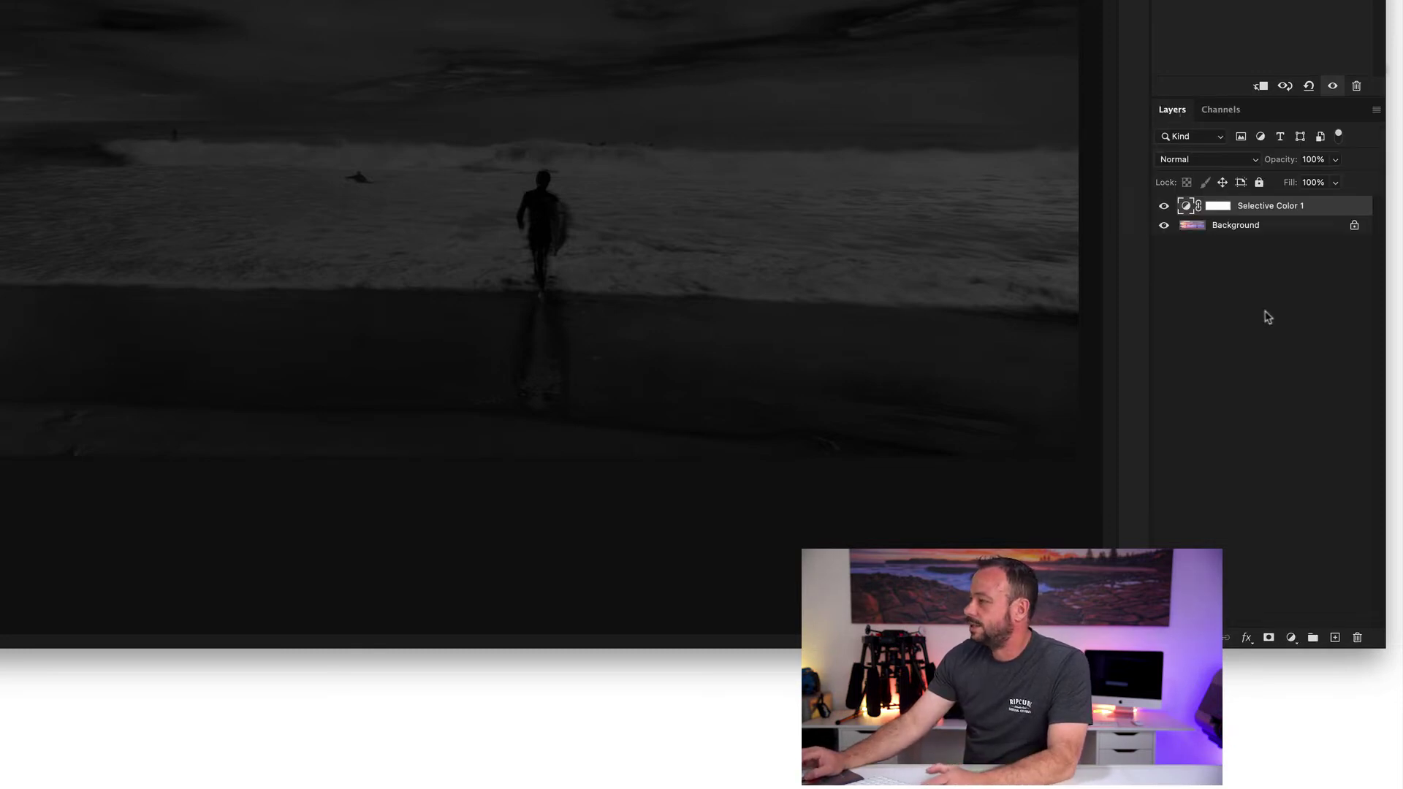
left_click(1290, 639)
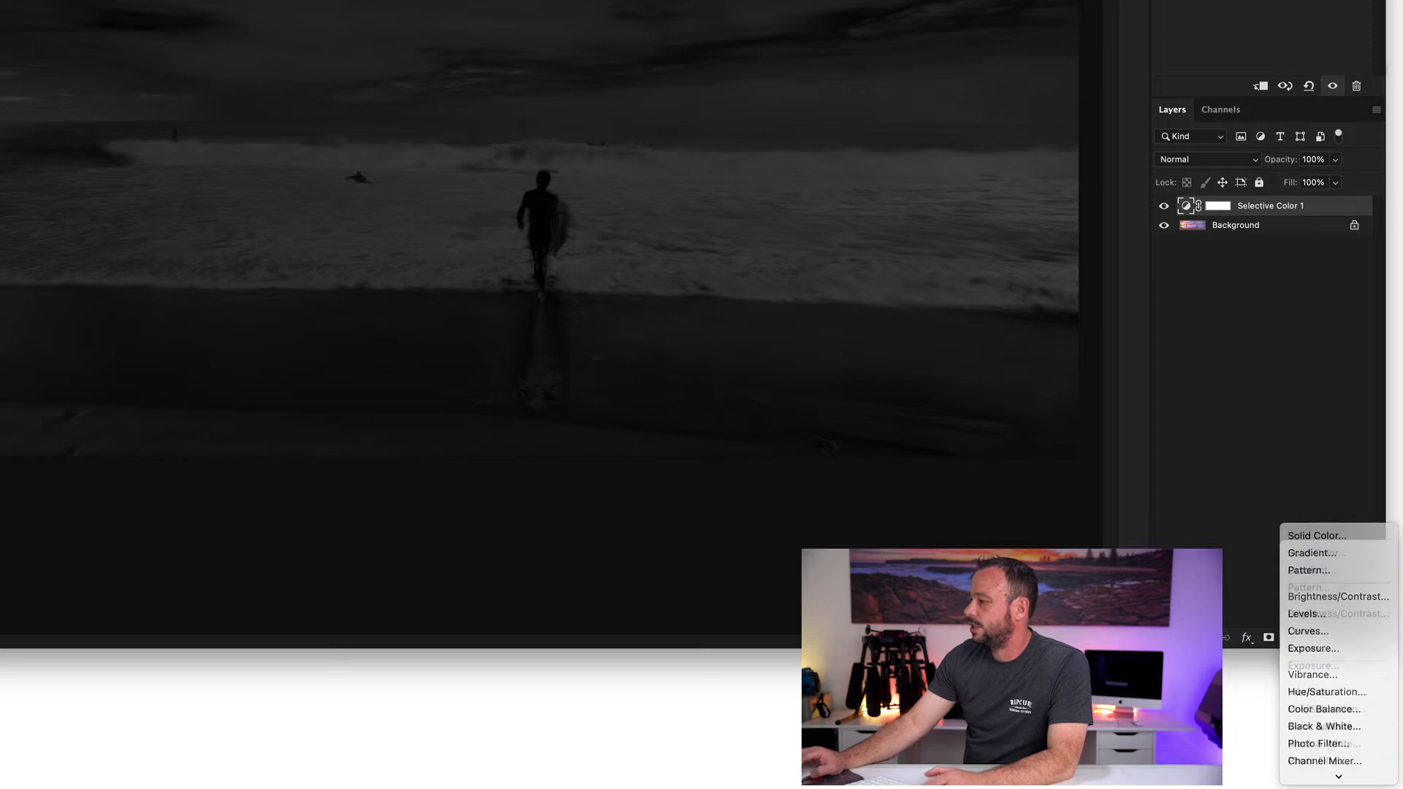
left_click(1317, 608)
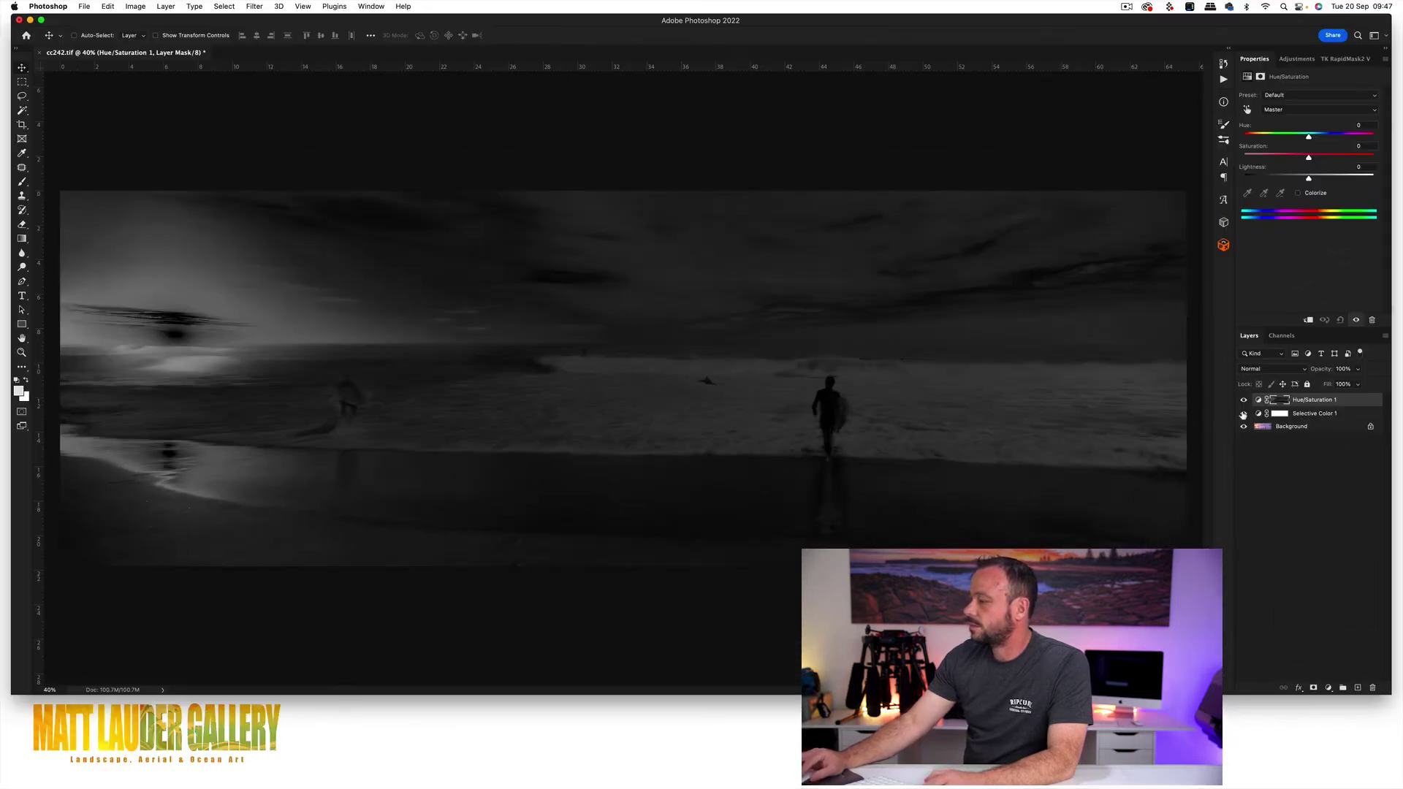
left_click(1243, 413)
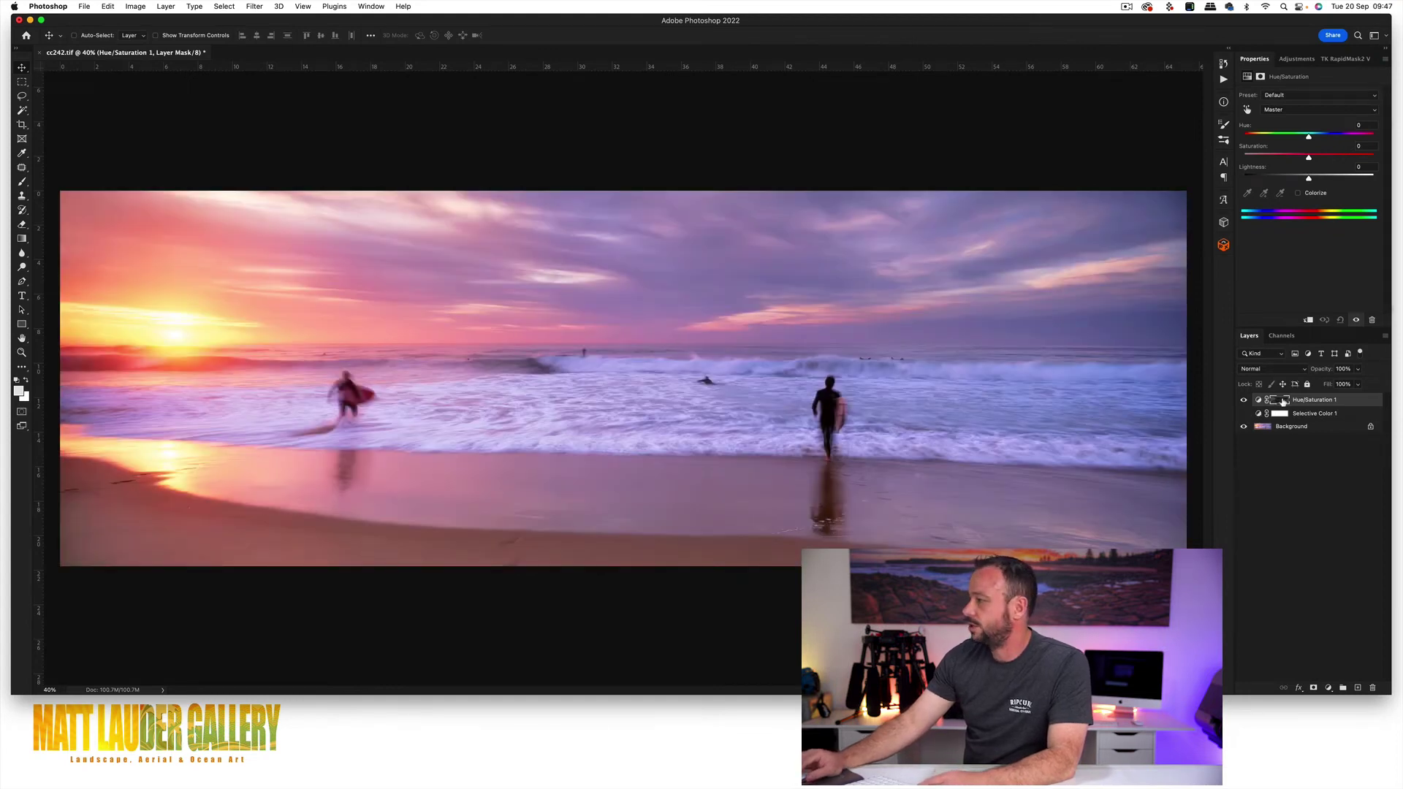
View the Hue/Saturation mask against the colour image, then invert it with Cmd+I
left_click(1282, 401, "alt")
left_click(1282, 402, "alt")
left_click(1282, 401, "alt")
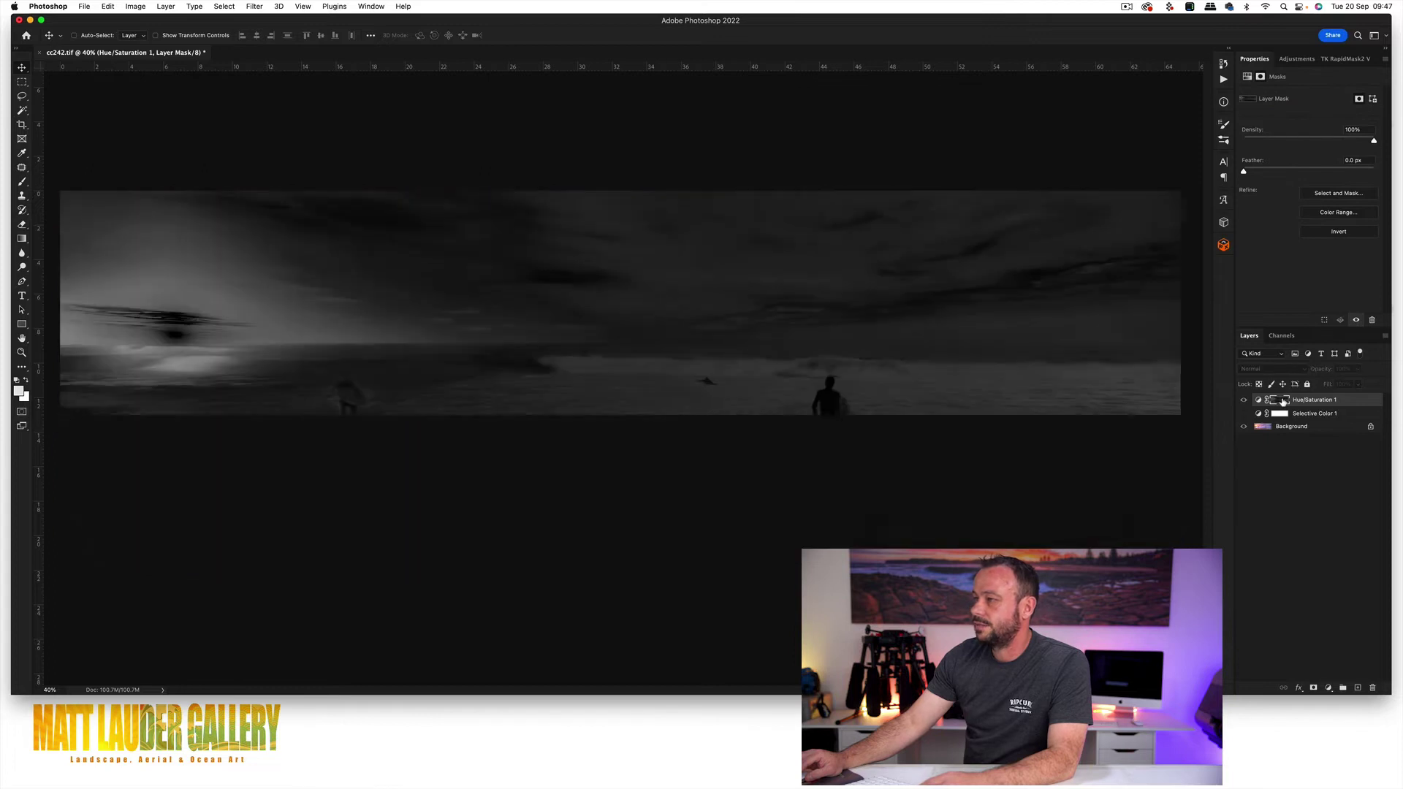
left_click(1282, 402, "alt")
left_click(1282, 401, "alt")
left_click(1283, 401, "alt")
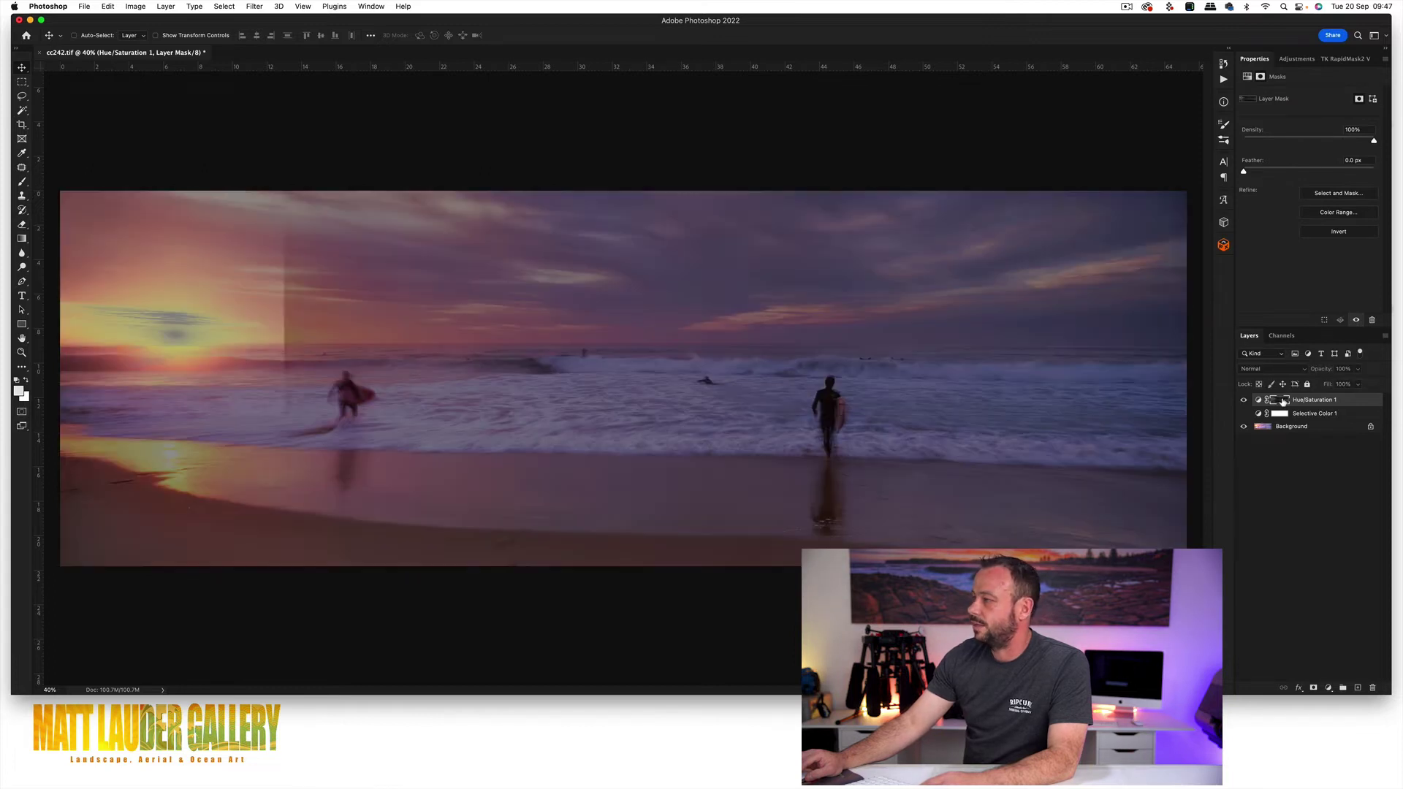
left_click(1282, 401, "alt")
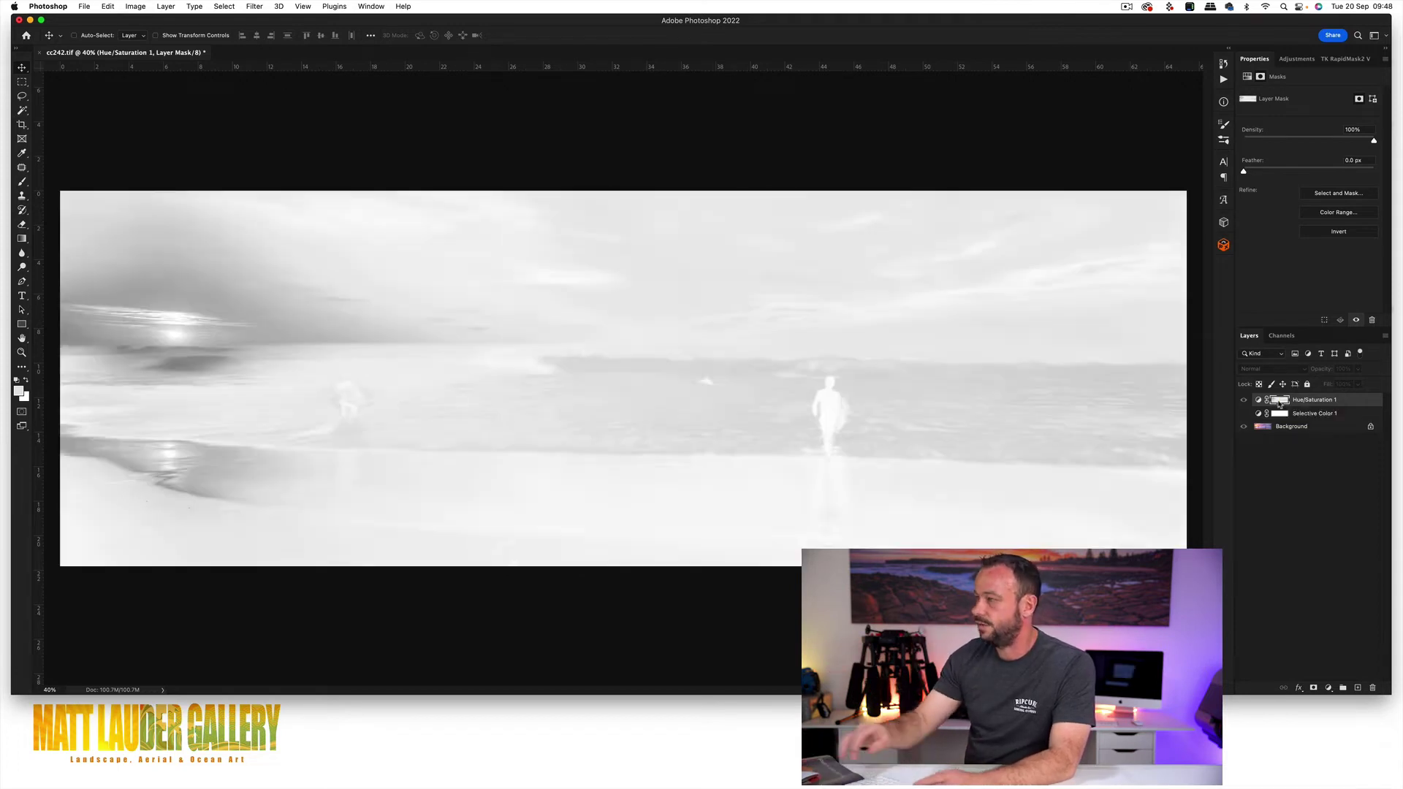
key("super+i")
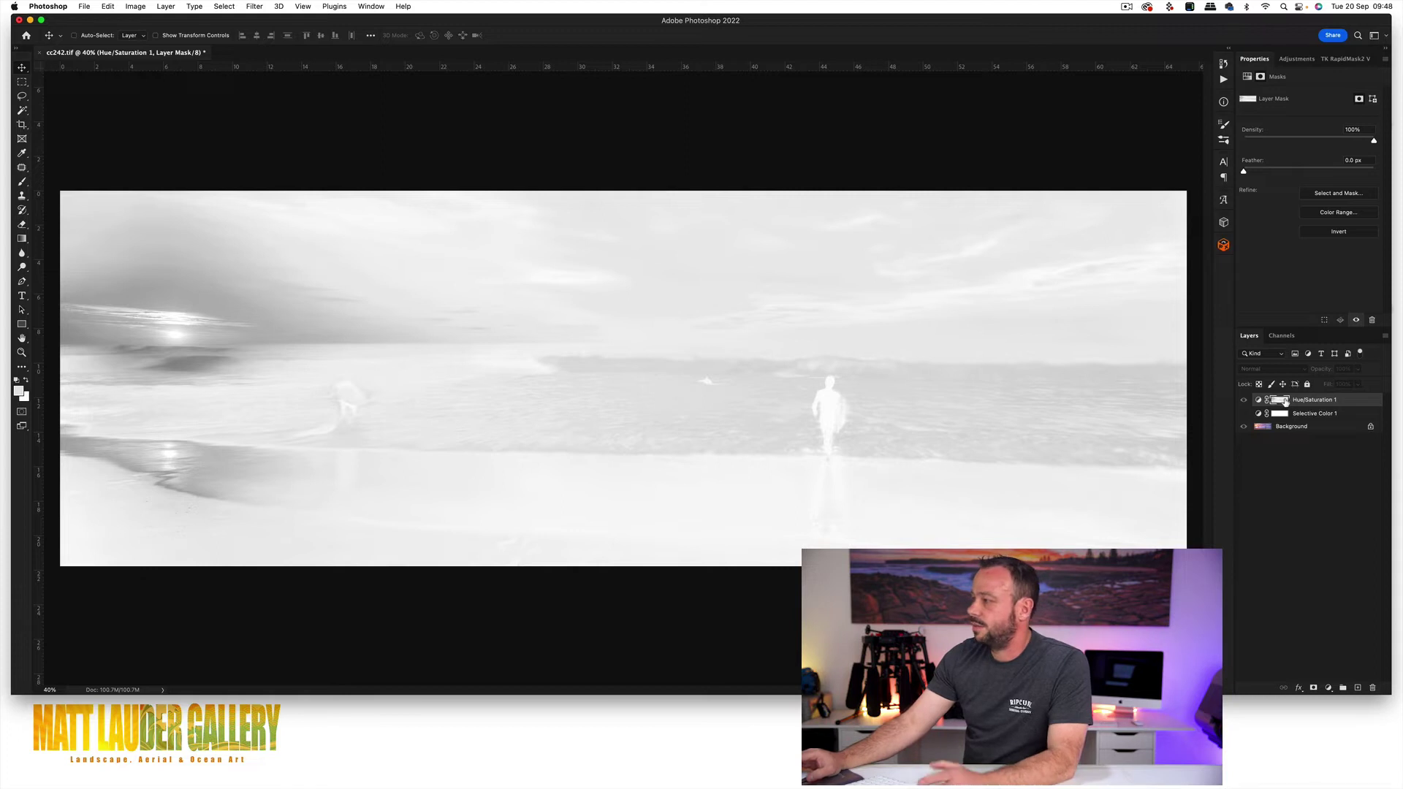
Ease the Hue/Saturation layer's Saturation from +26 to +24 and check its mask
left_click(1259, 402)
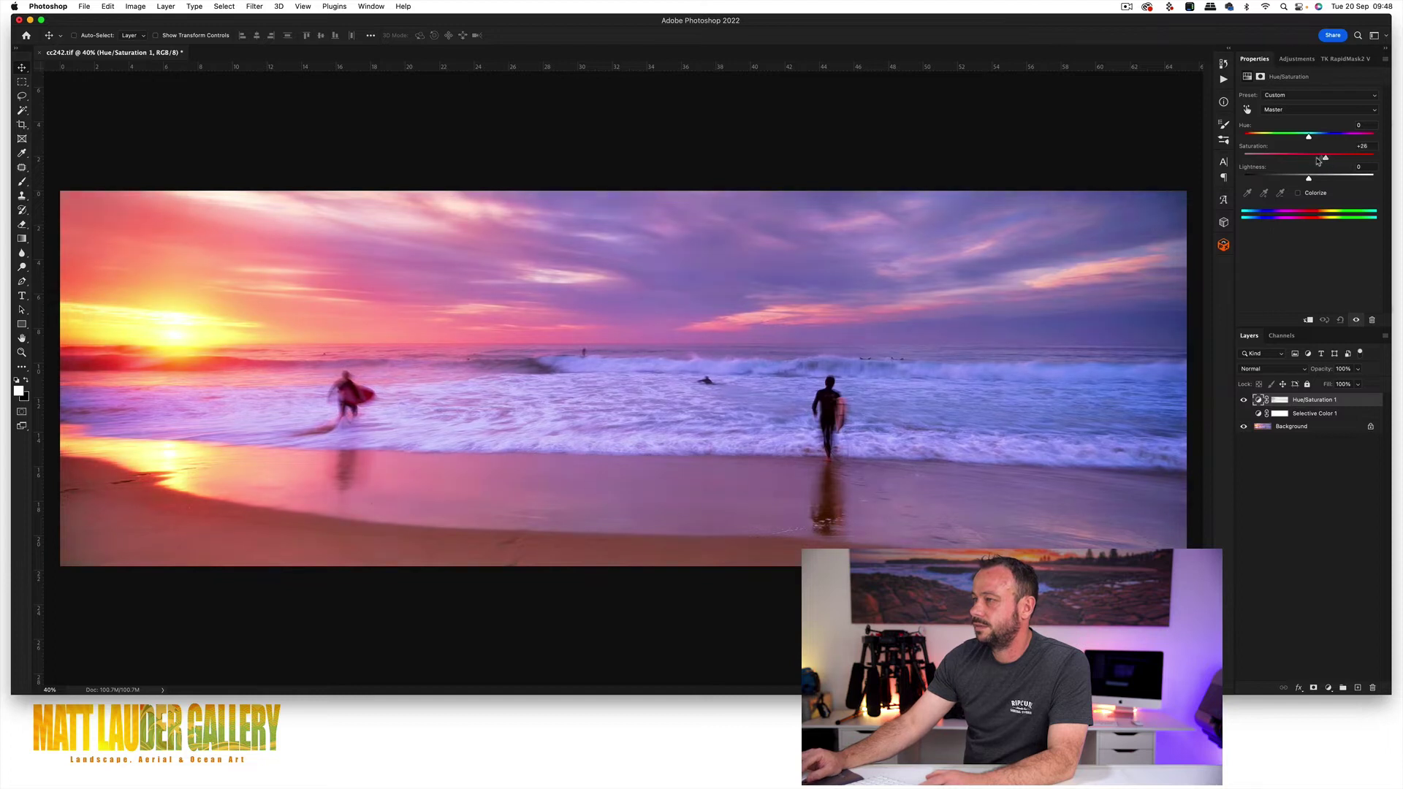
left_click_drag(1319, 162, 1316, 163)
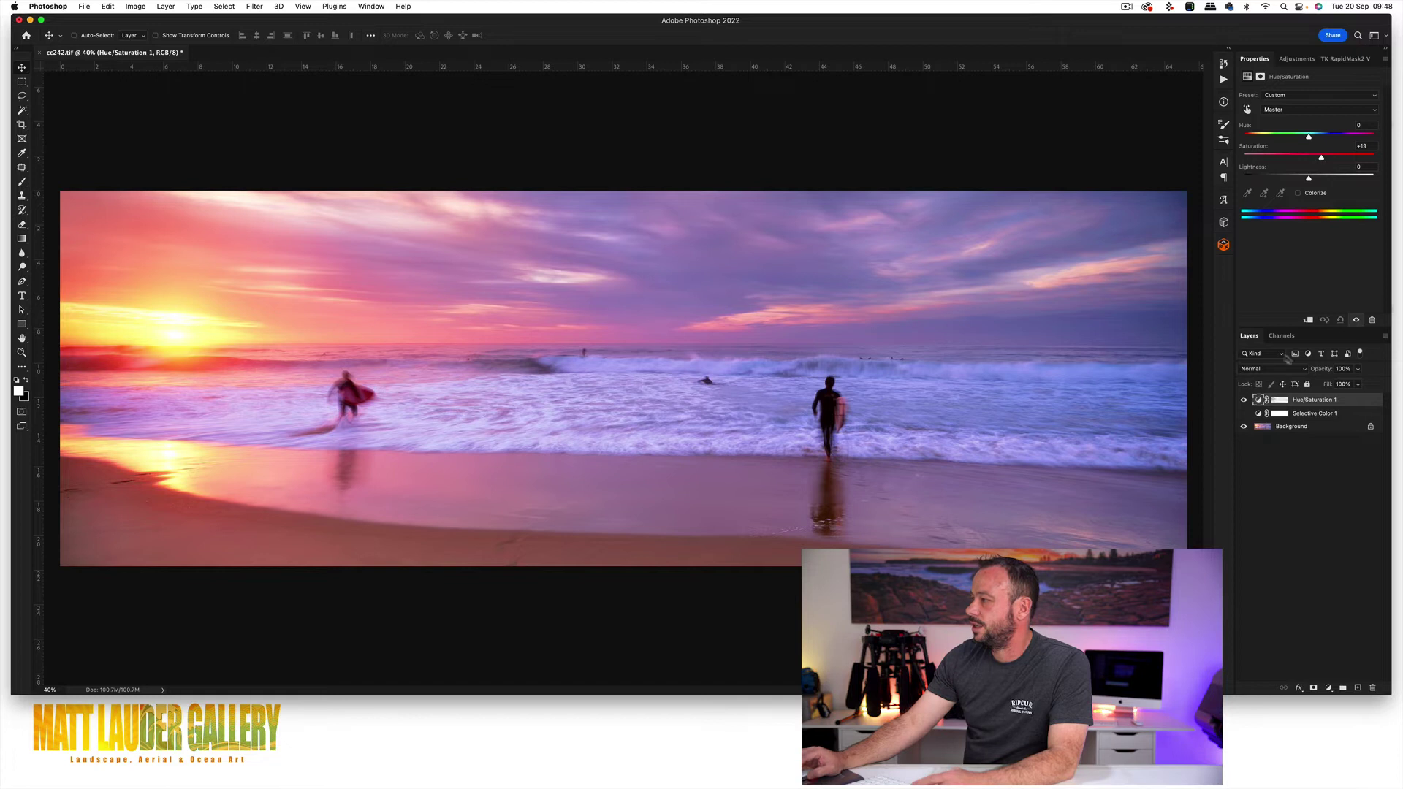
left_click(1280, 401, "alt")
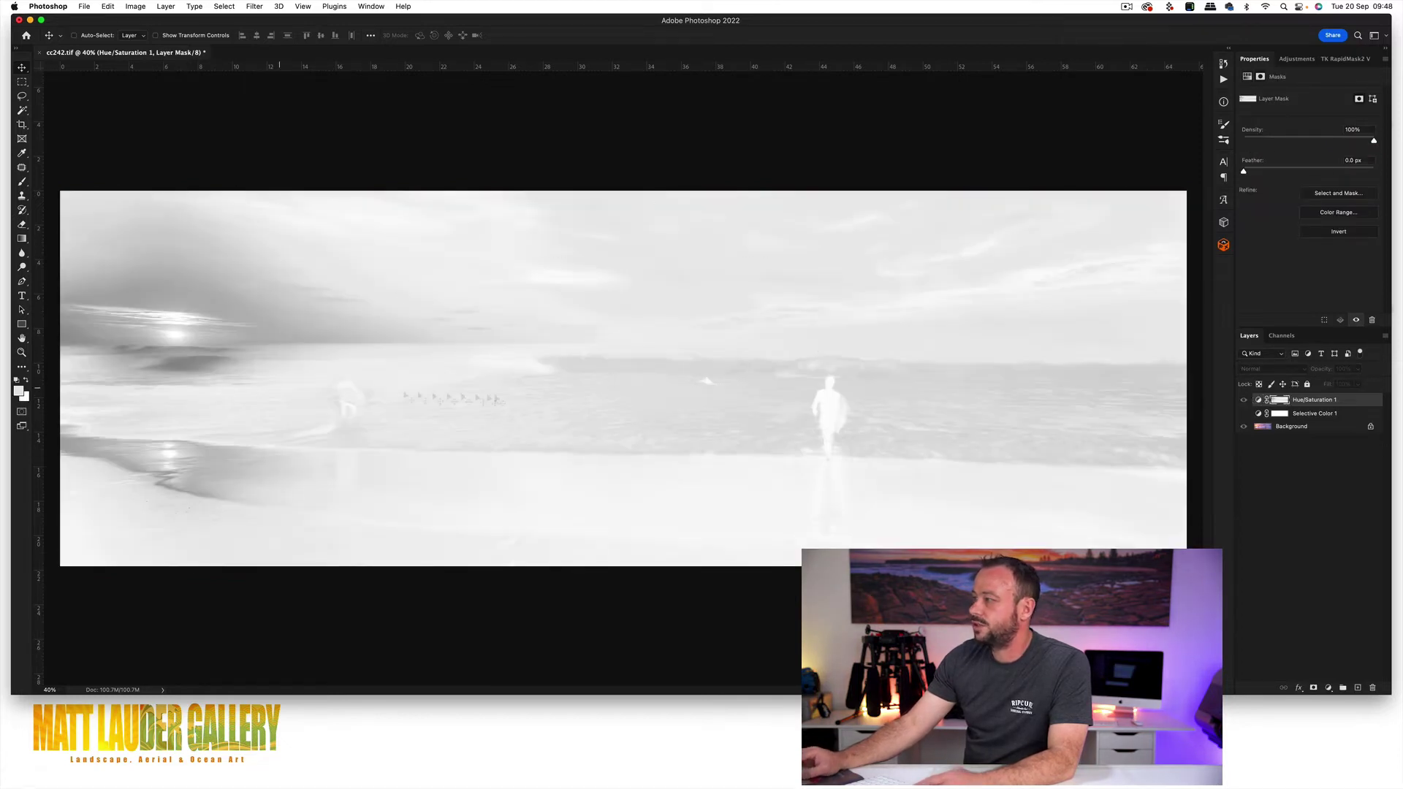
left_click(1263, 402)
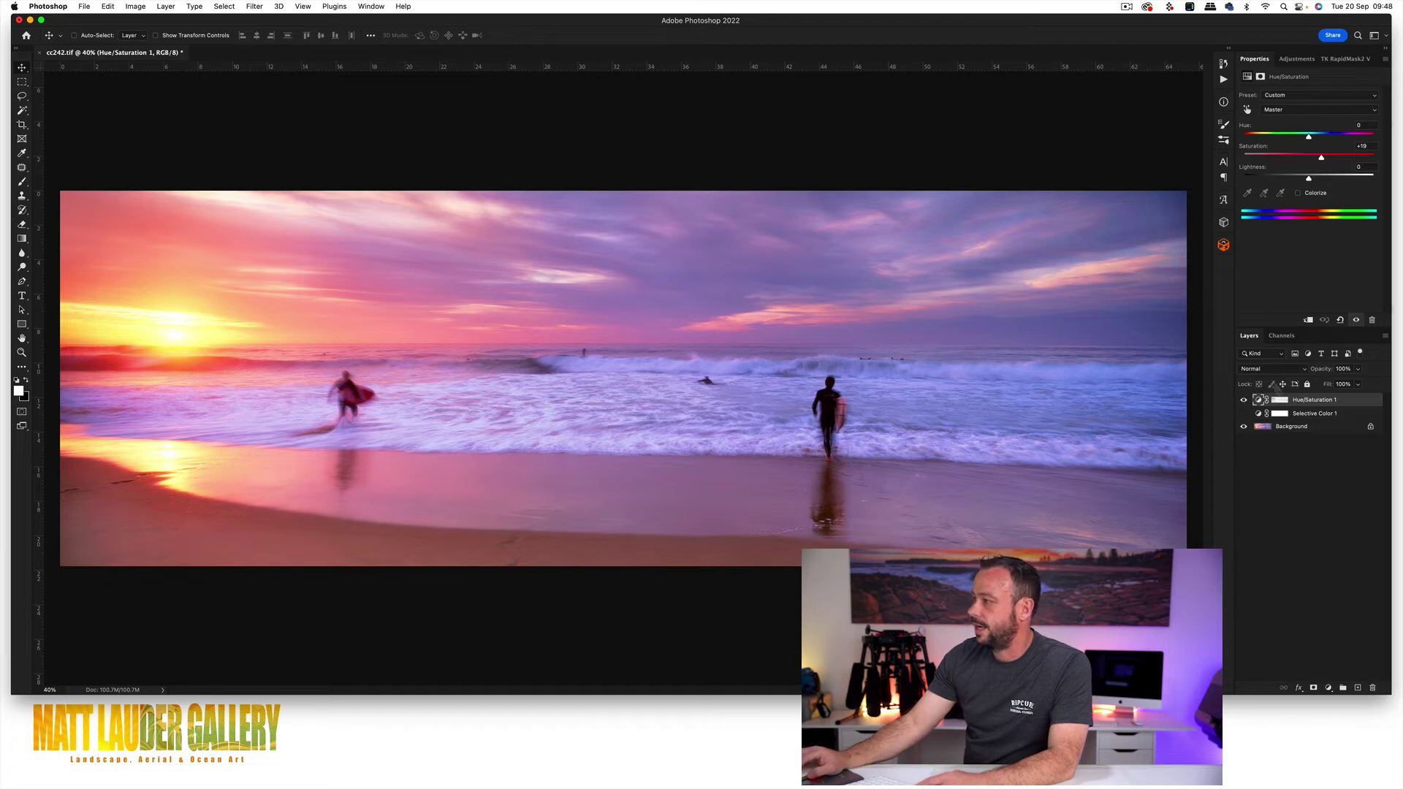
Alt-drag the Selective Color mask onto Hue/Saturation 1 and inspect the copied mask
left_click_drag(1283, 406, 1276, 401)
left_click(1279, 400, "alt")
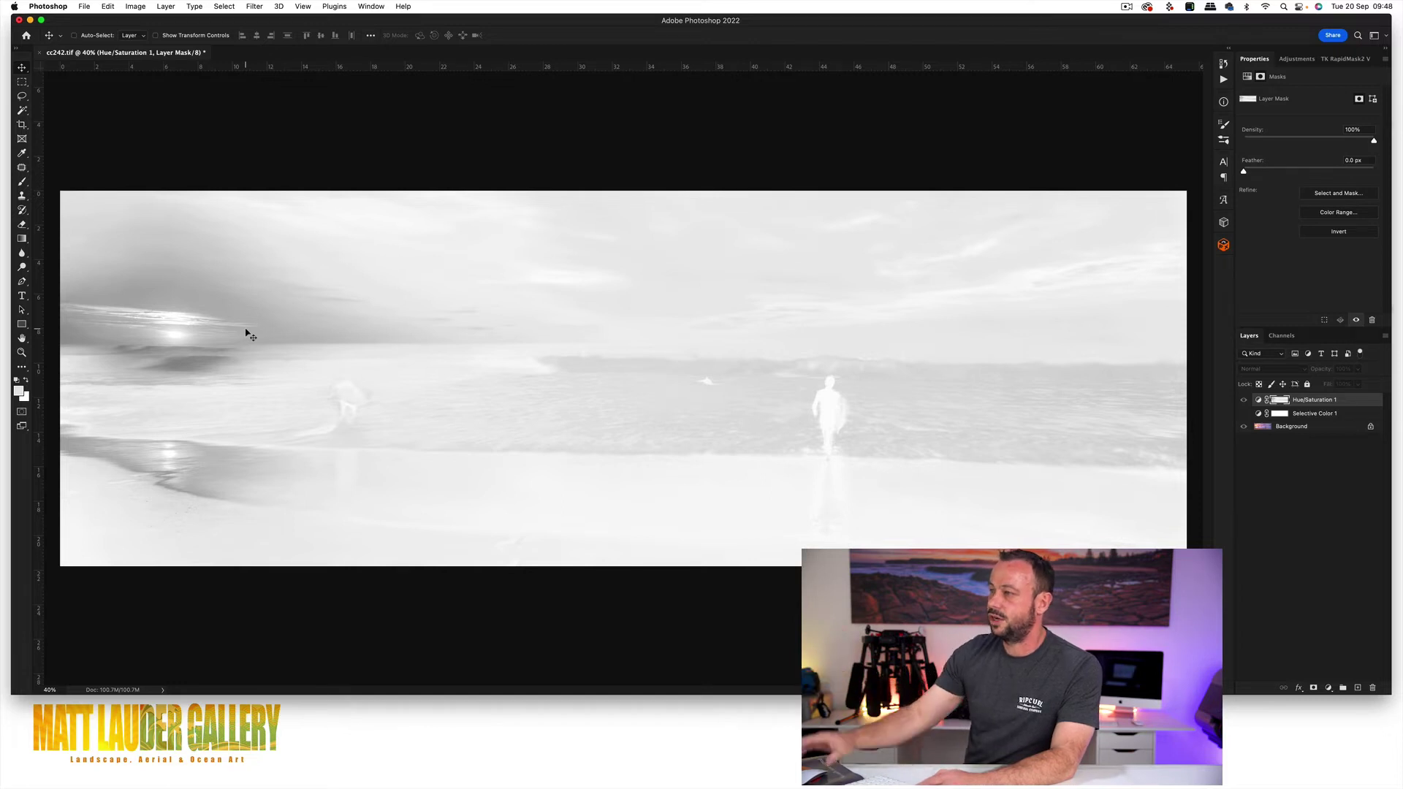
left_click(1257, 401)
left_click(1281, 402, "alt")
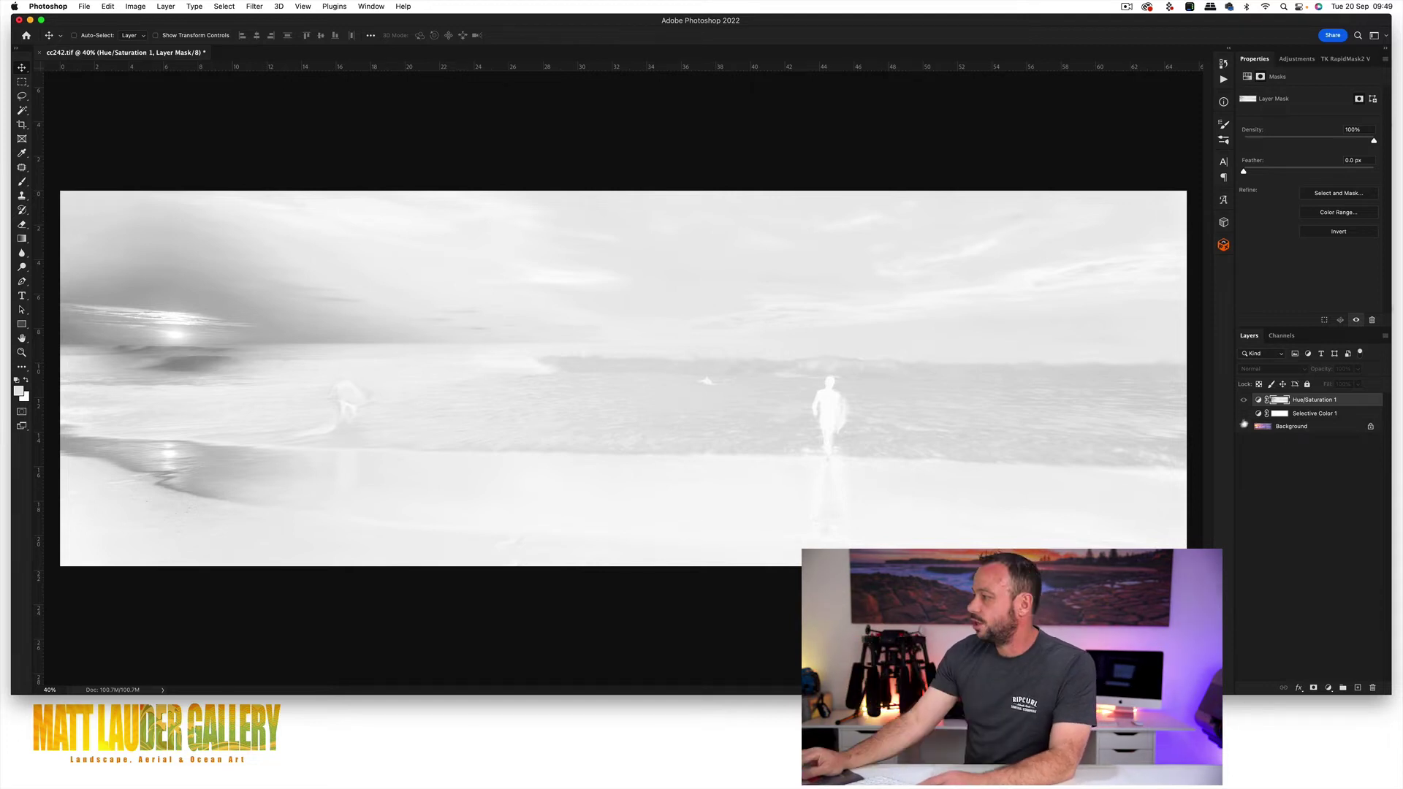
Delete Hue/Saturation 1, save the Selective Color settings as preset satvib.asv, then delete Selective Color 1
left_click_drag(1257, 402, 1373, 689)
left_click(1244, 401)
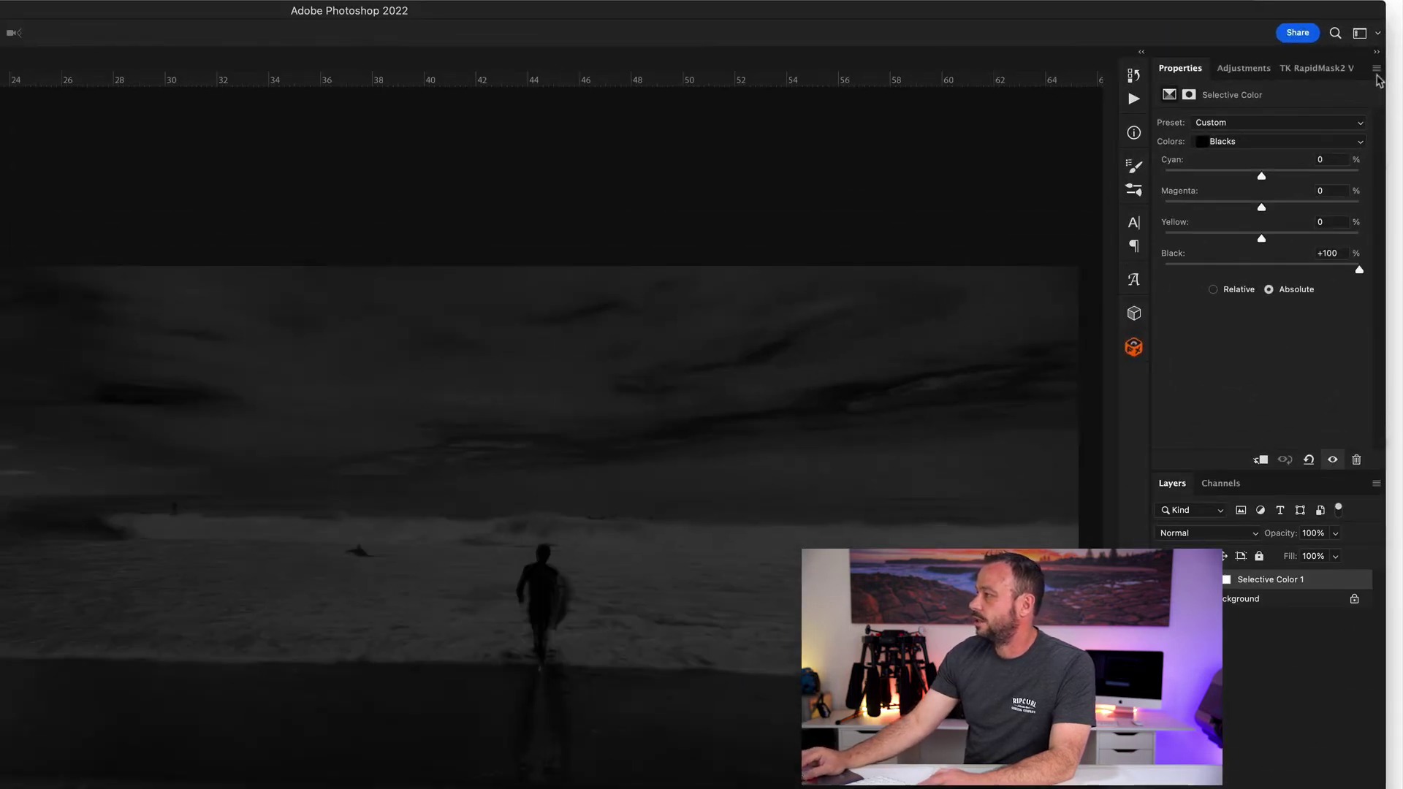
left_click(1376, 71)
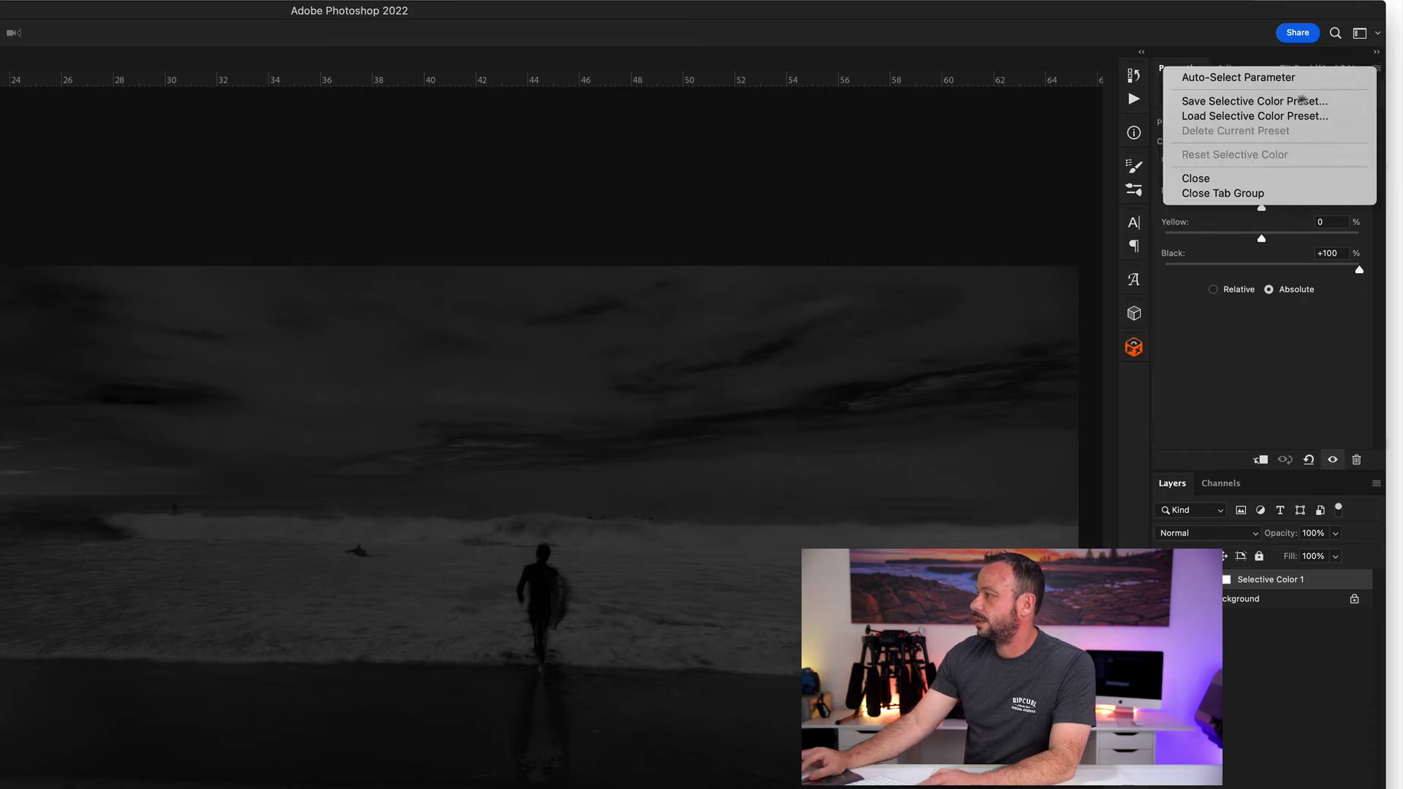
left_click(1249, 102)
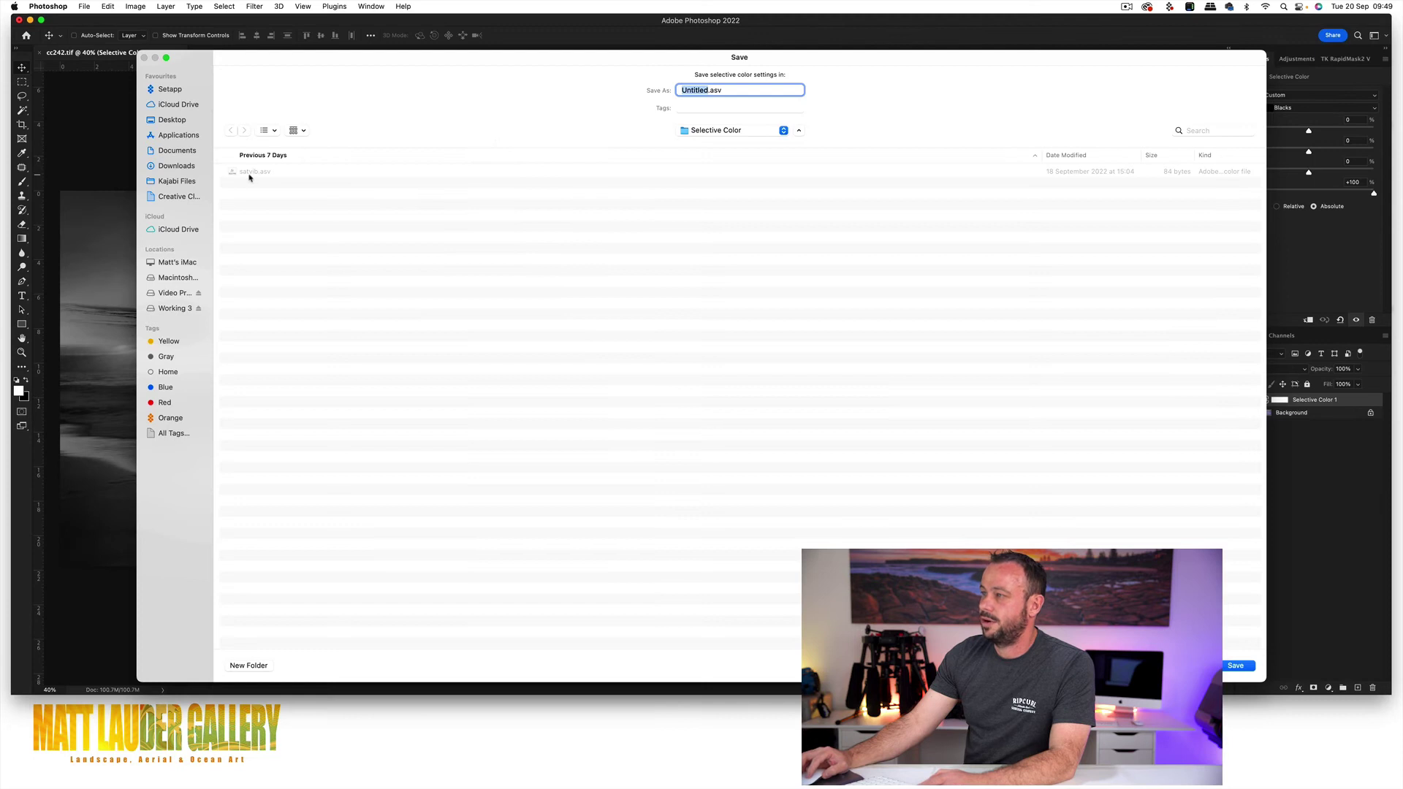
left_click(248, 177)
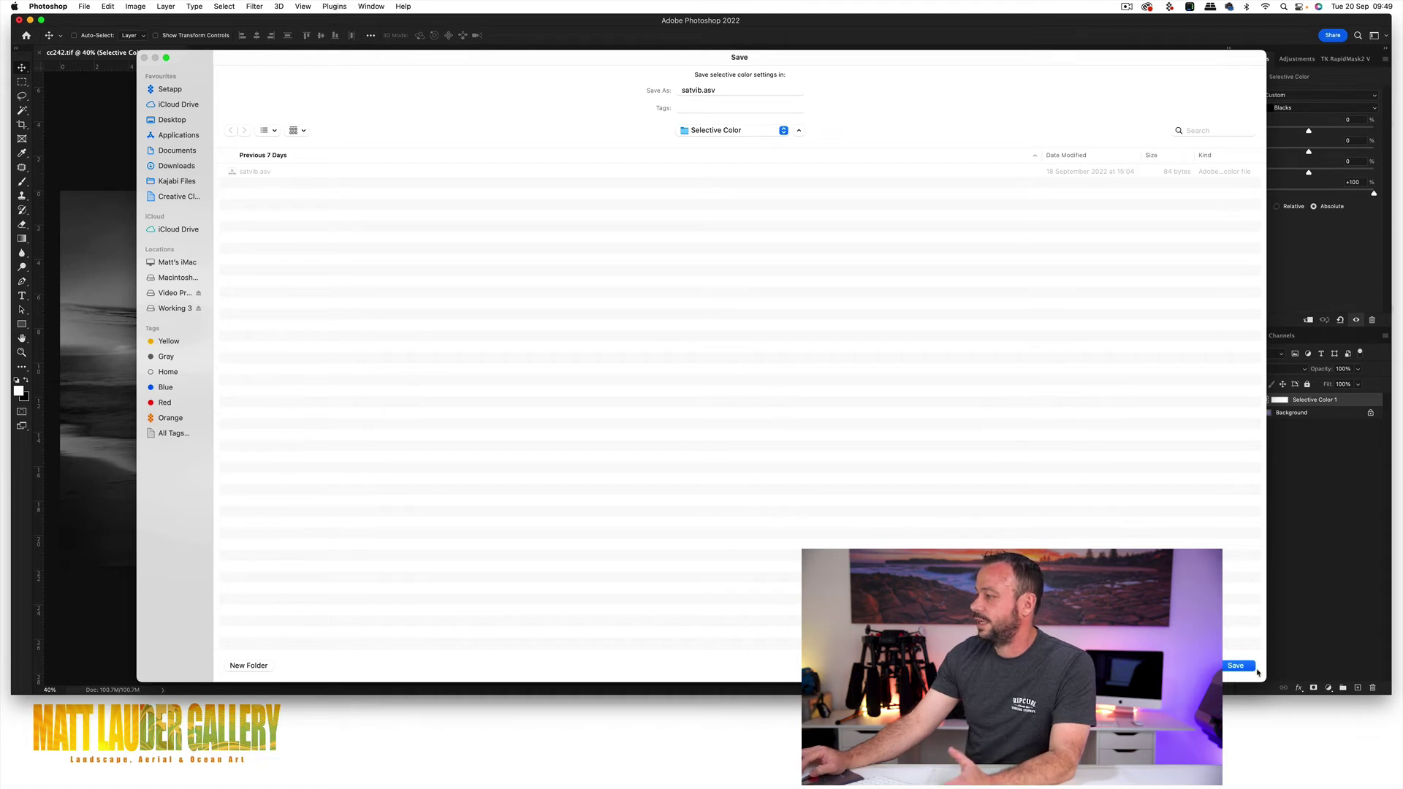
left_click(1235, 665)
left_click_drag(1343, 400, 1372, 688)
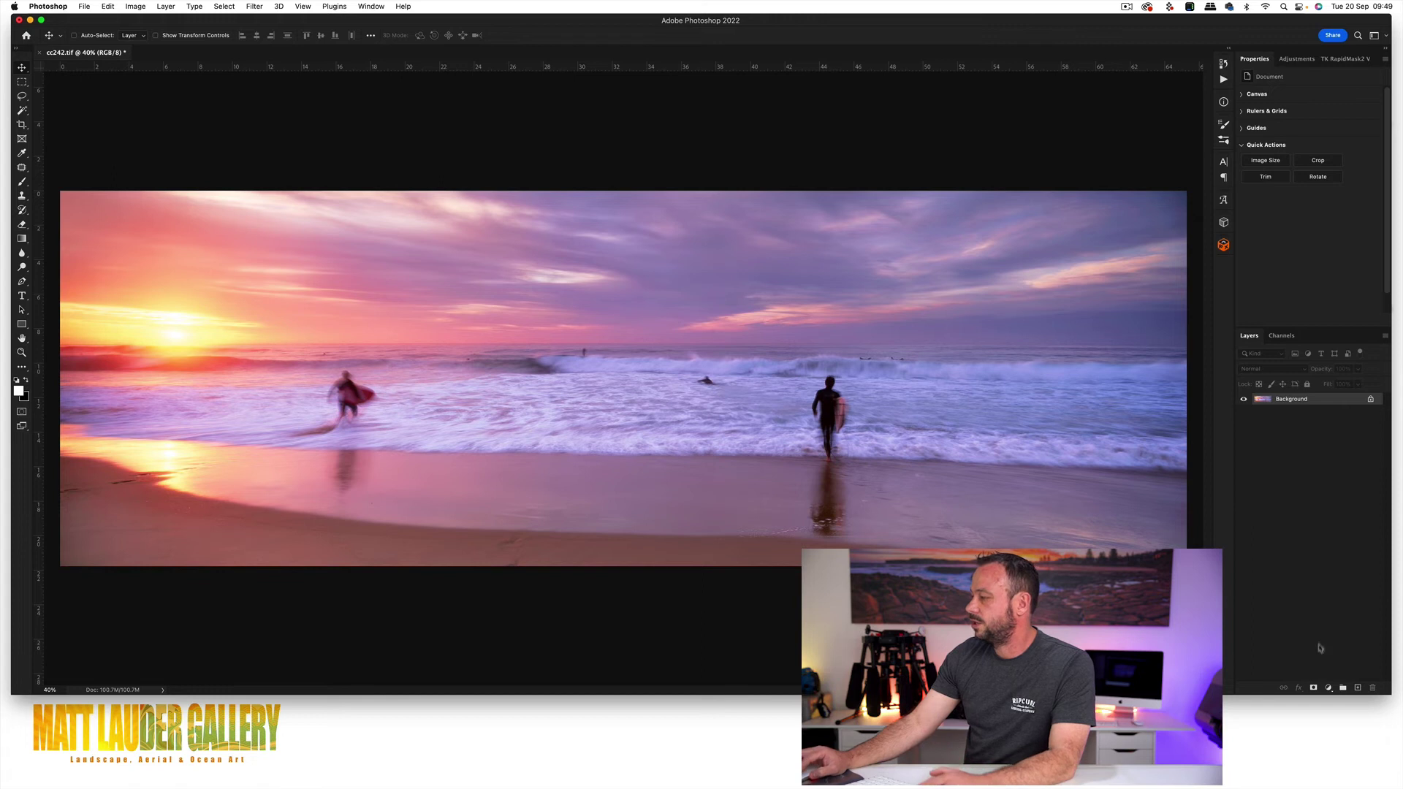
Add a Selective Color layer and load the satvib preset into it
left_click(1327, 688)
left_click(1352, 777)
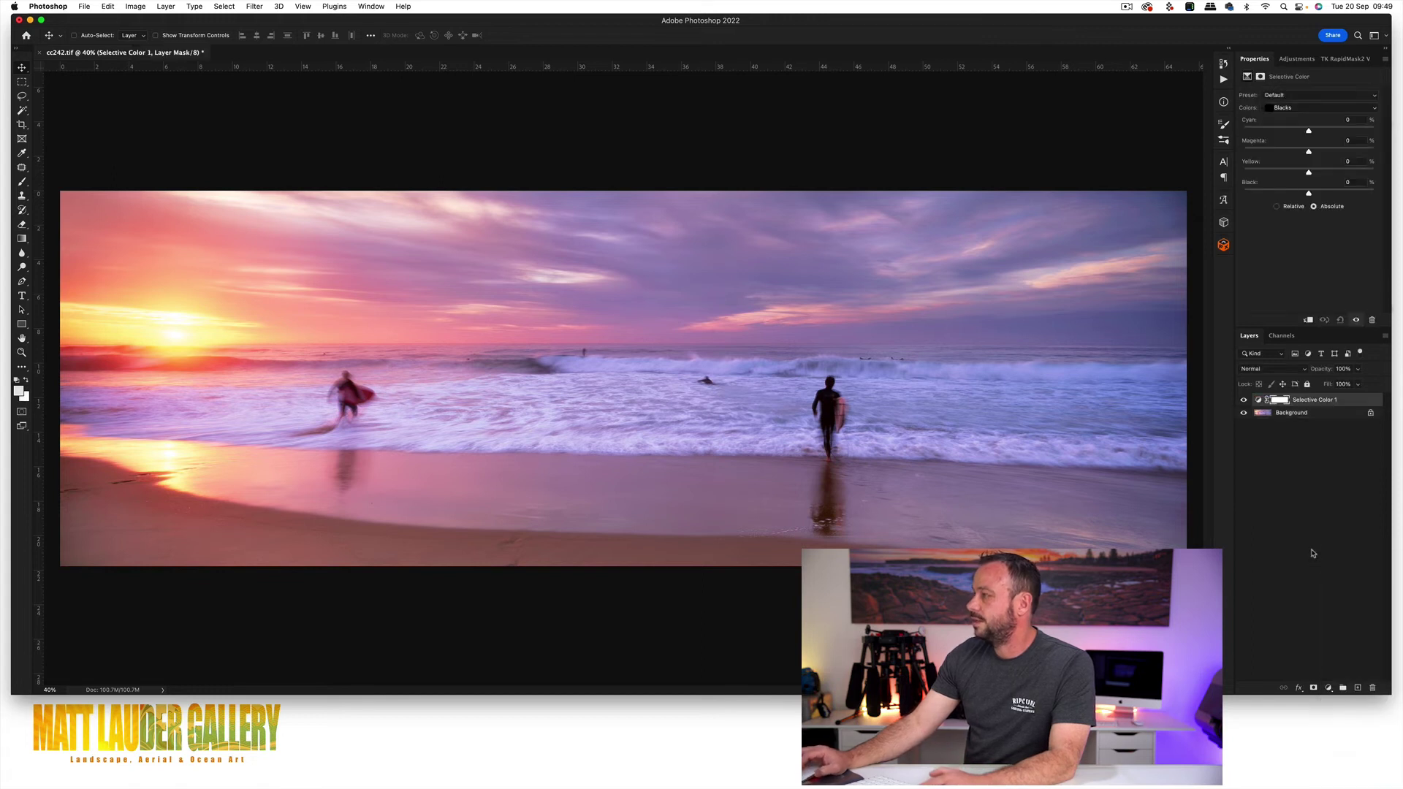
left_click(1385, 60)
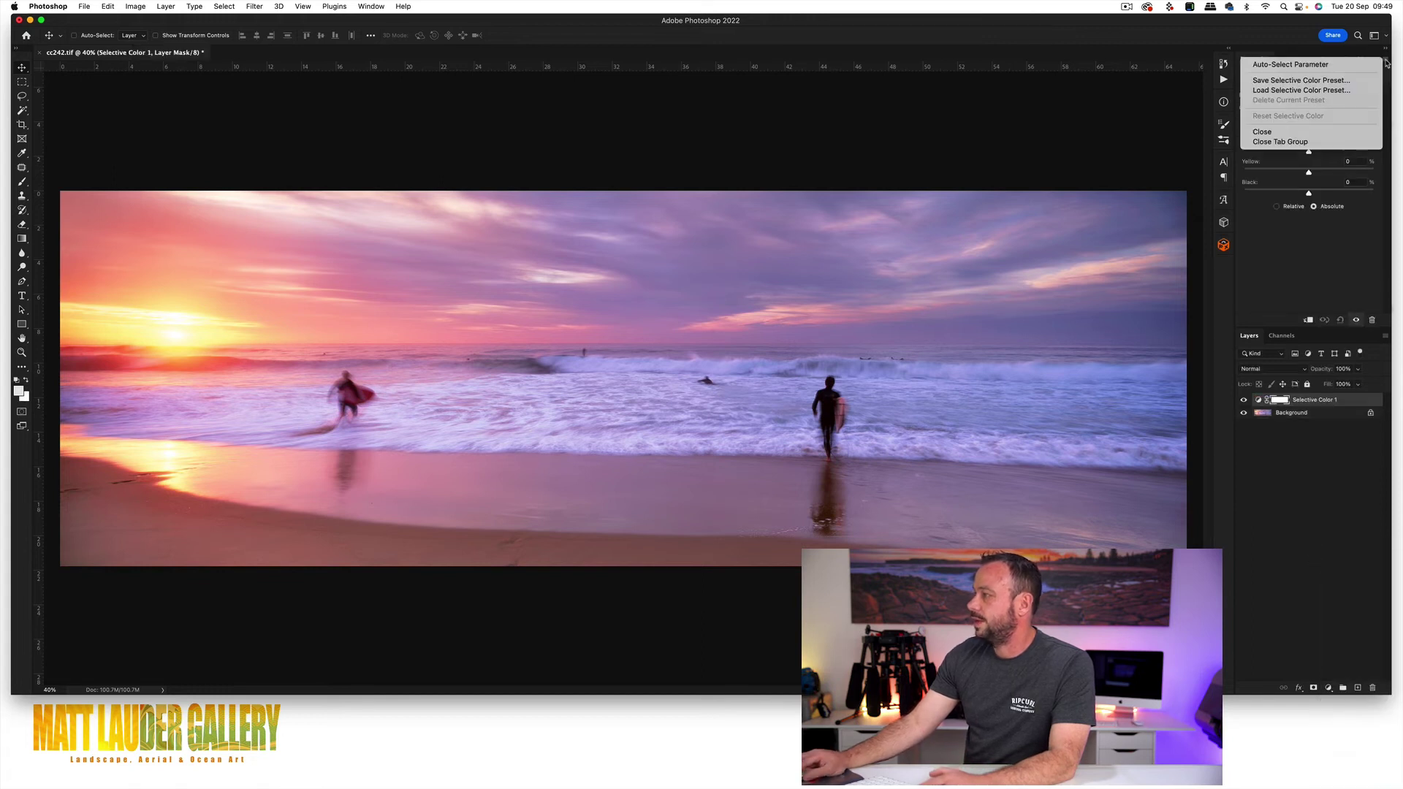
left_click(1315, 91)
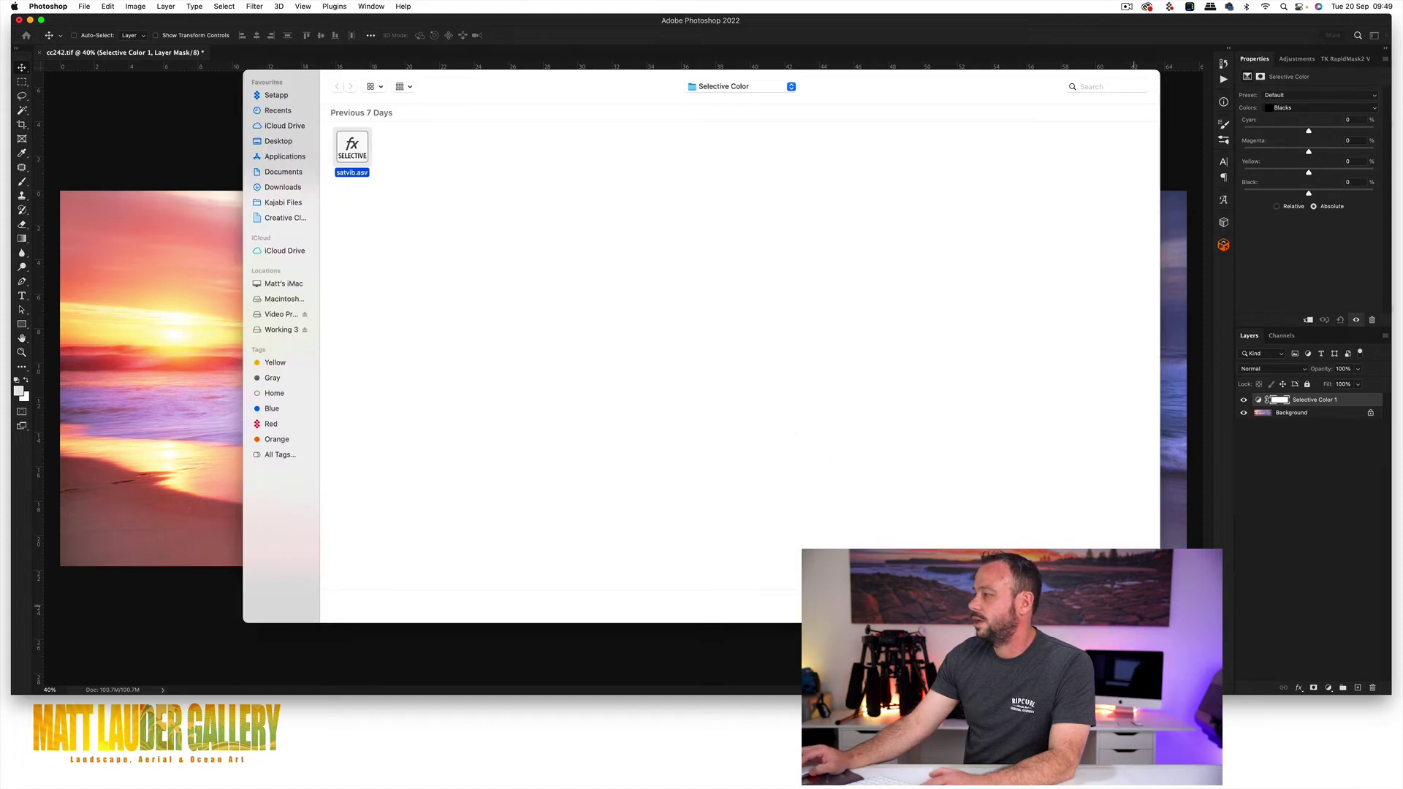
key("Return")
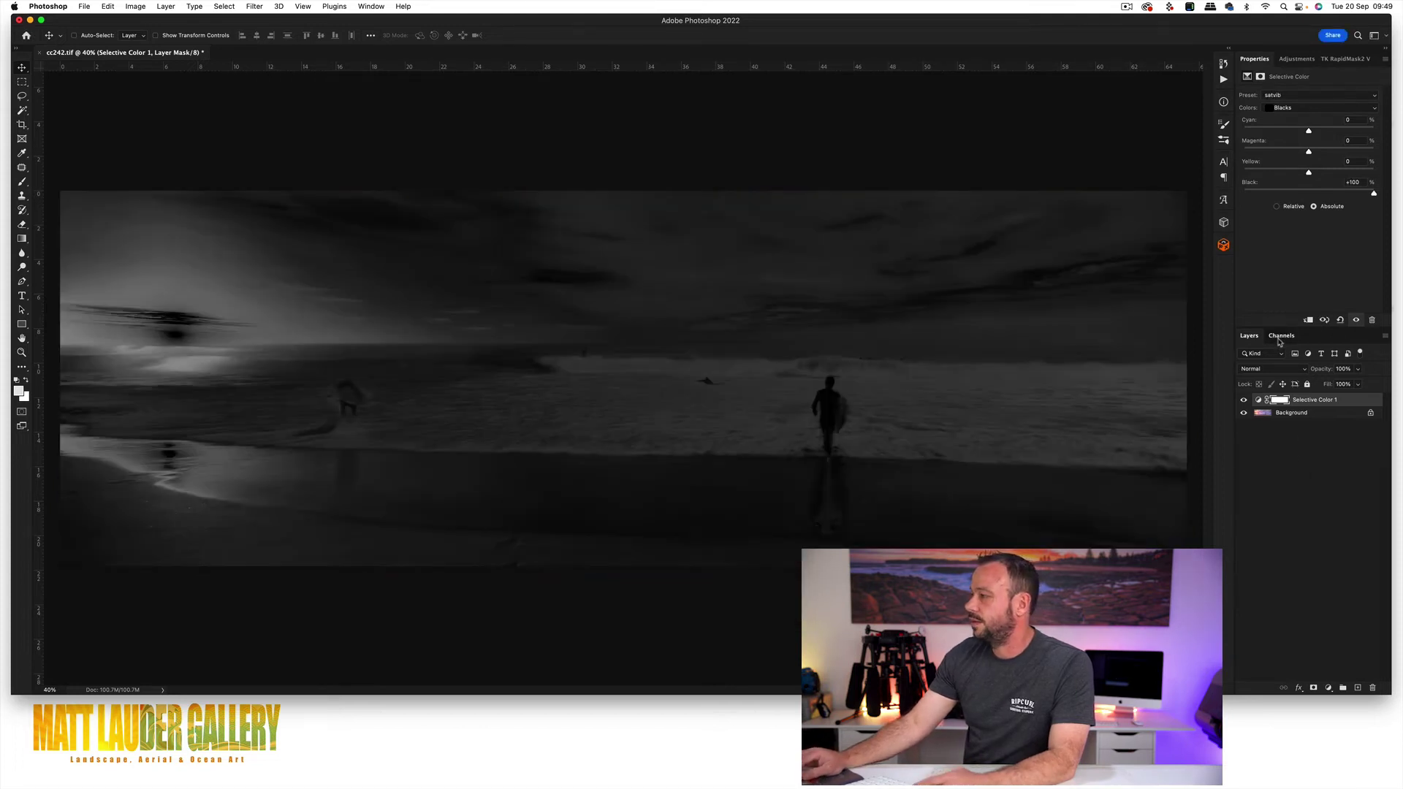
Load the Selective Color mask as a selection and add a Hue/Saturation layer masked by it
left_click(1280, 338)
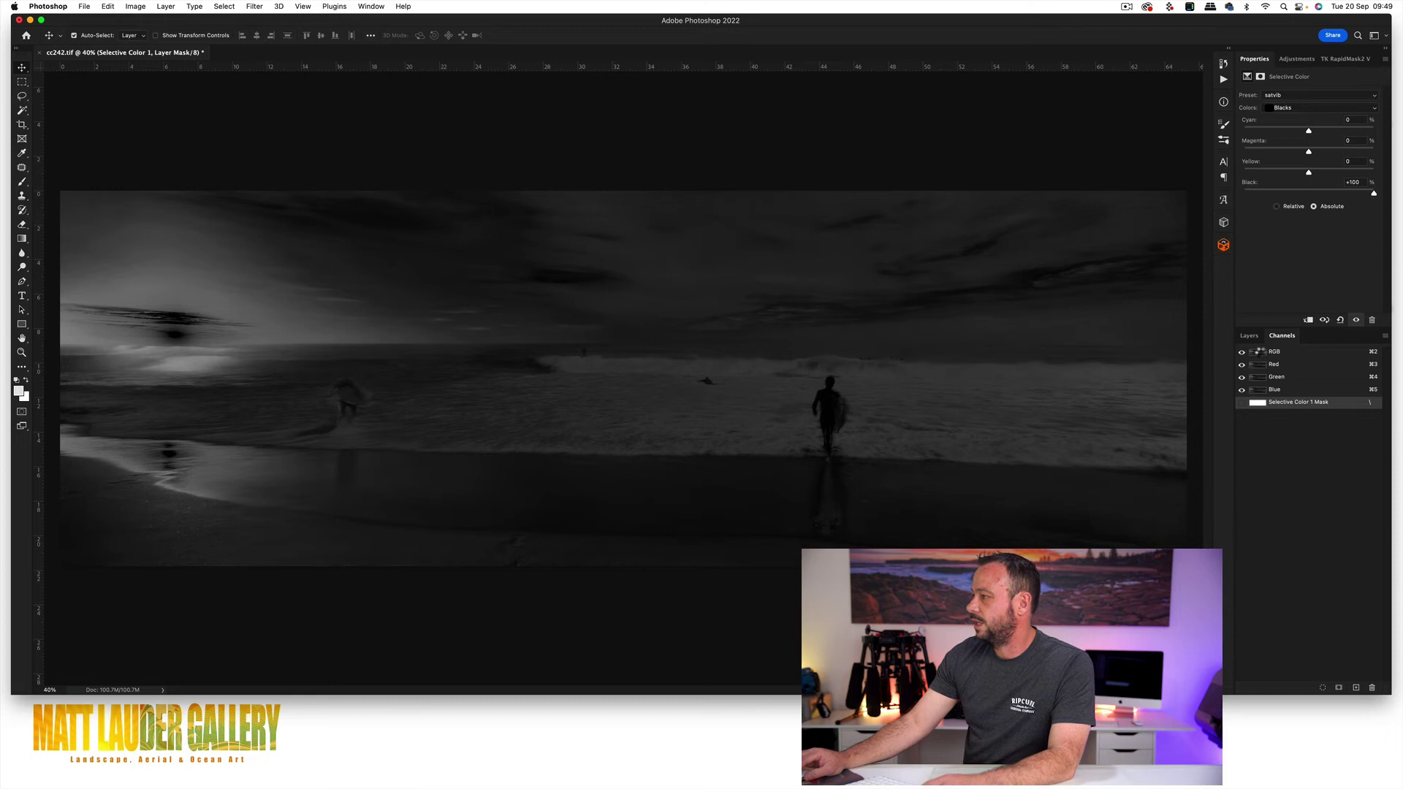
left_click(1257, 352, "super")
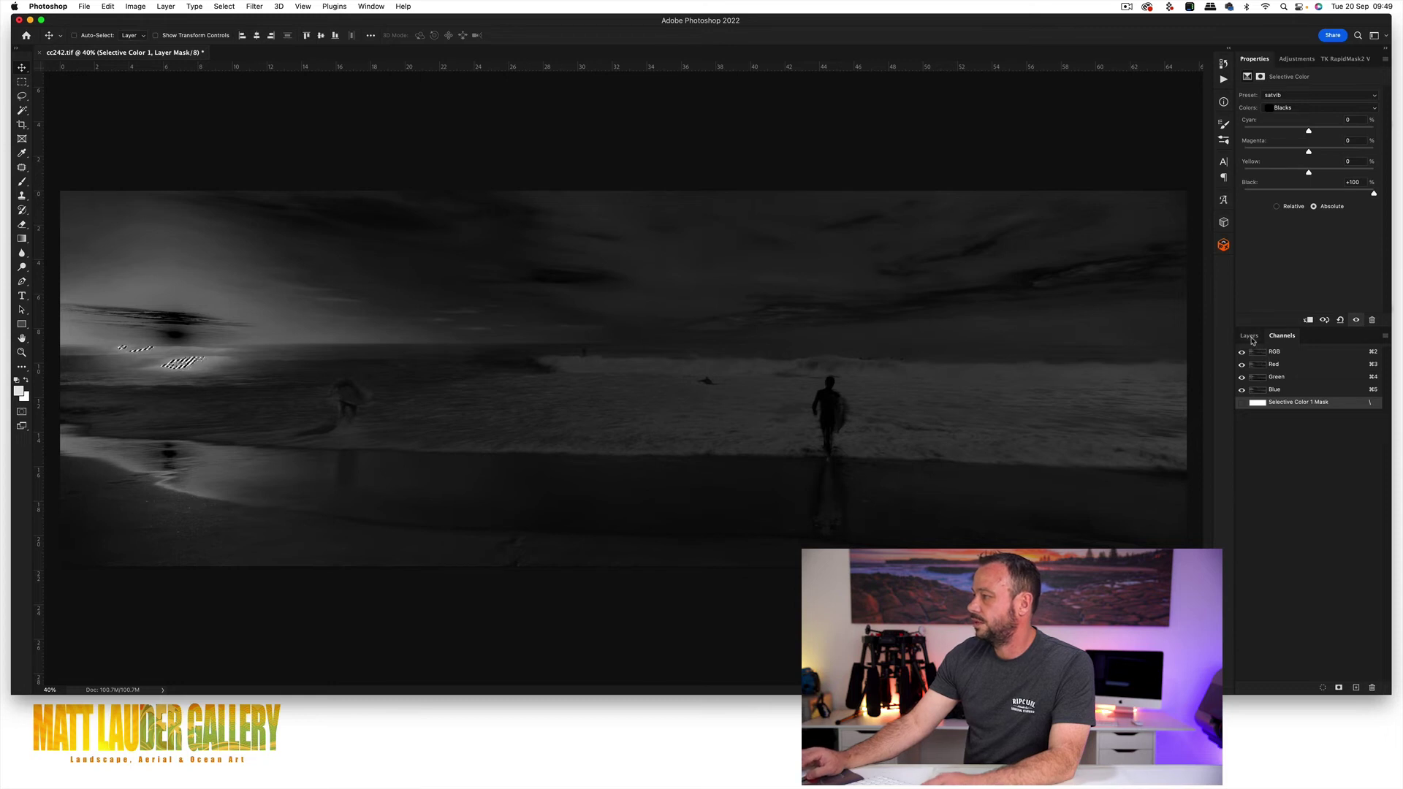
left_click(1248, 335)
left_click(1328, 688)
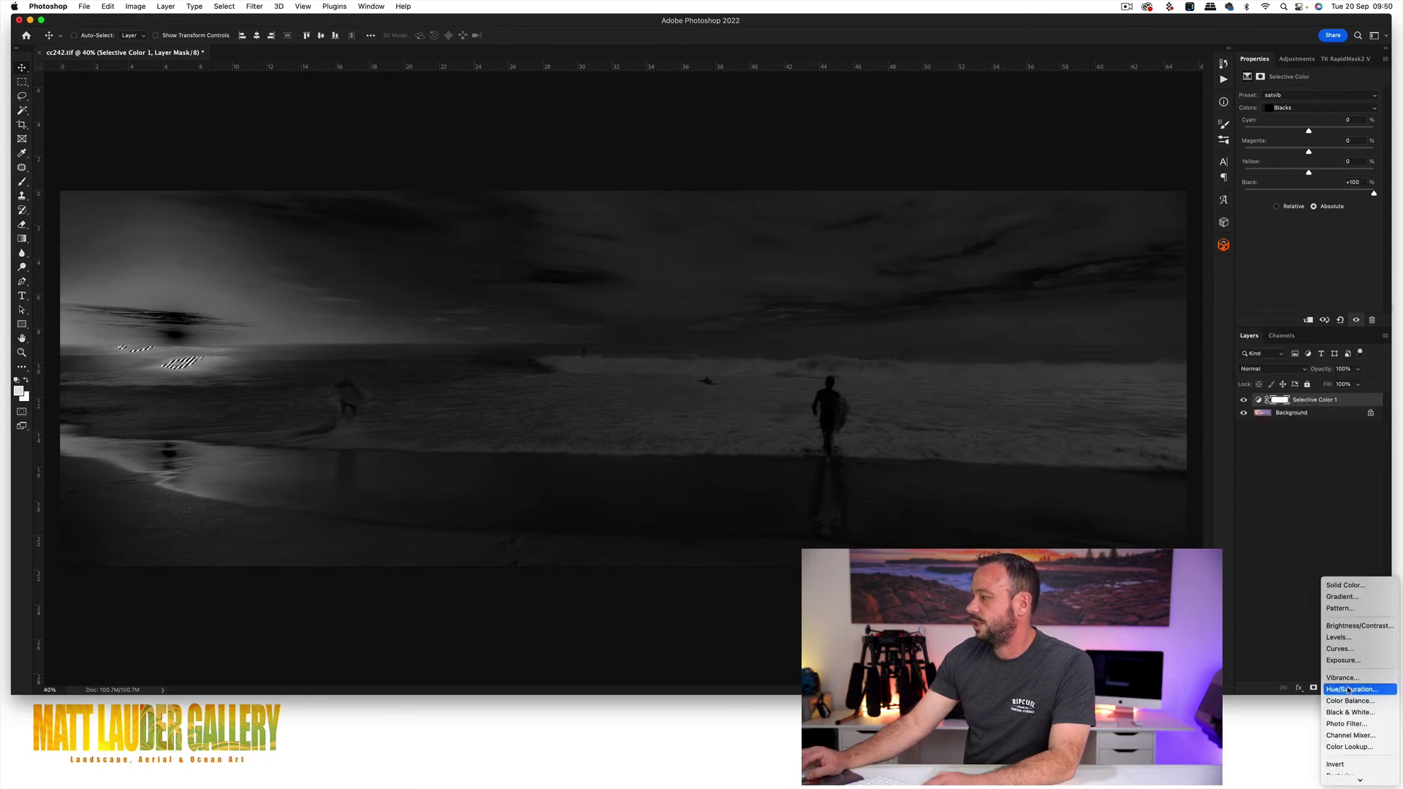
left_click(1349, 689)
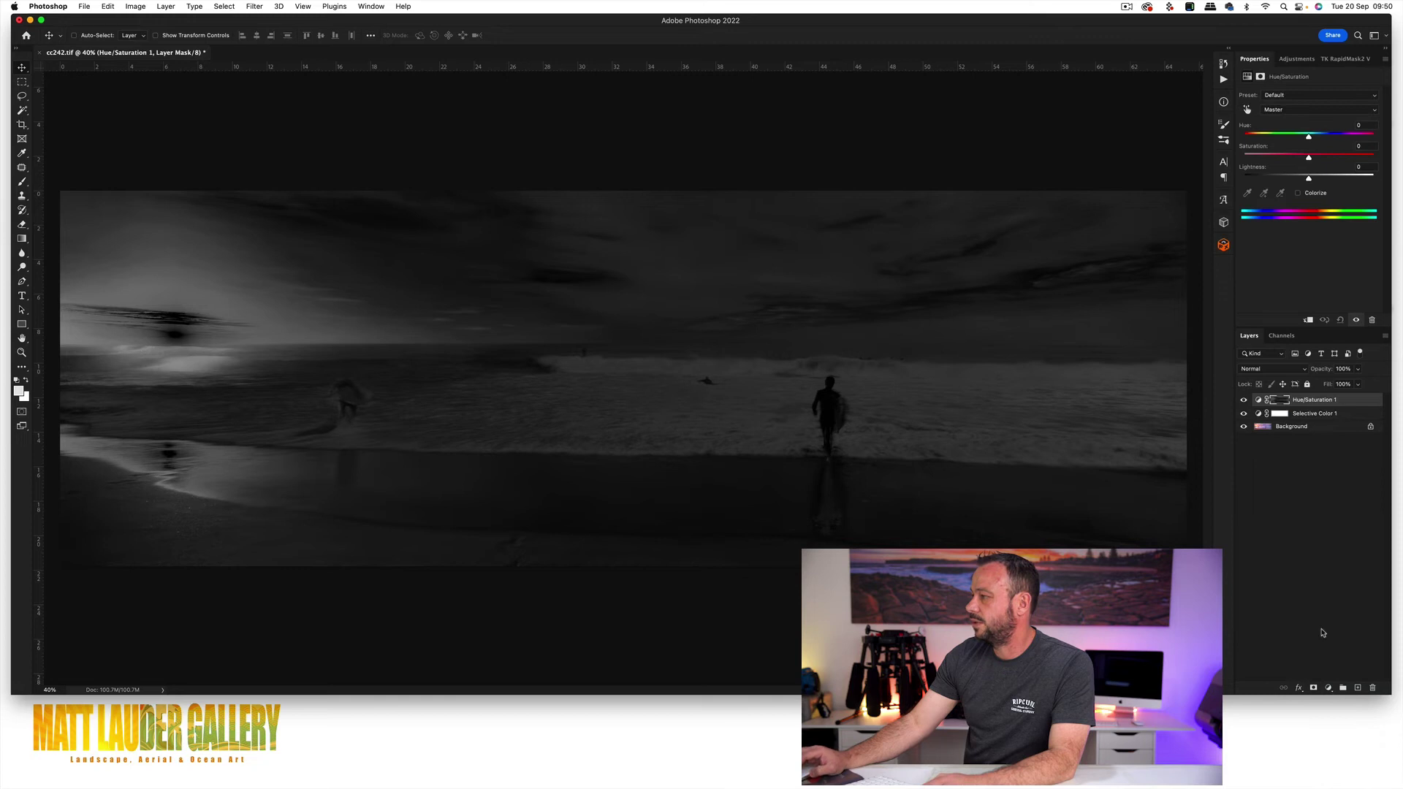
Compare Relative and Absolute methods on Selective Color 1, then delete that layer
left_click(1258, 413)
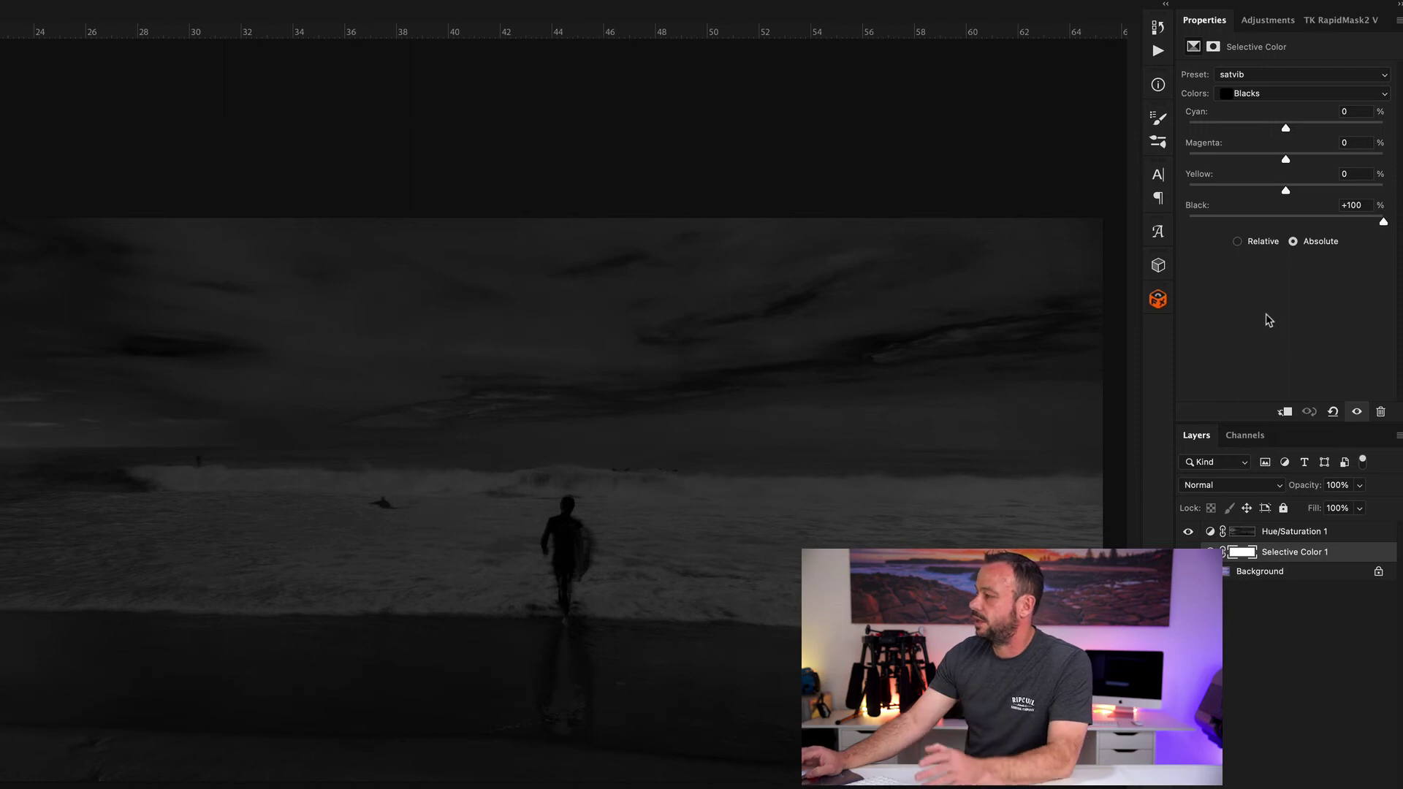
left_click(1237, 242)
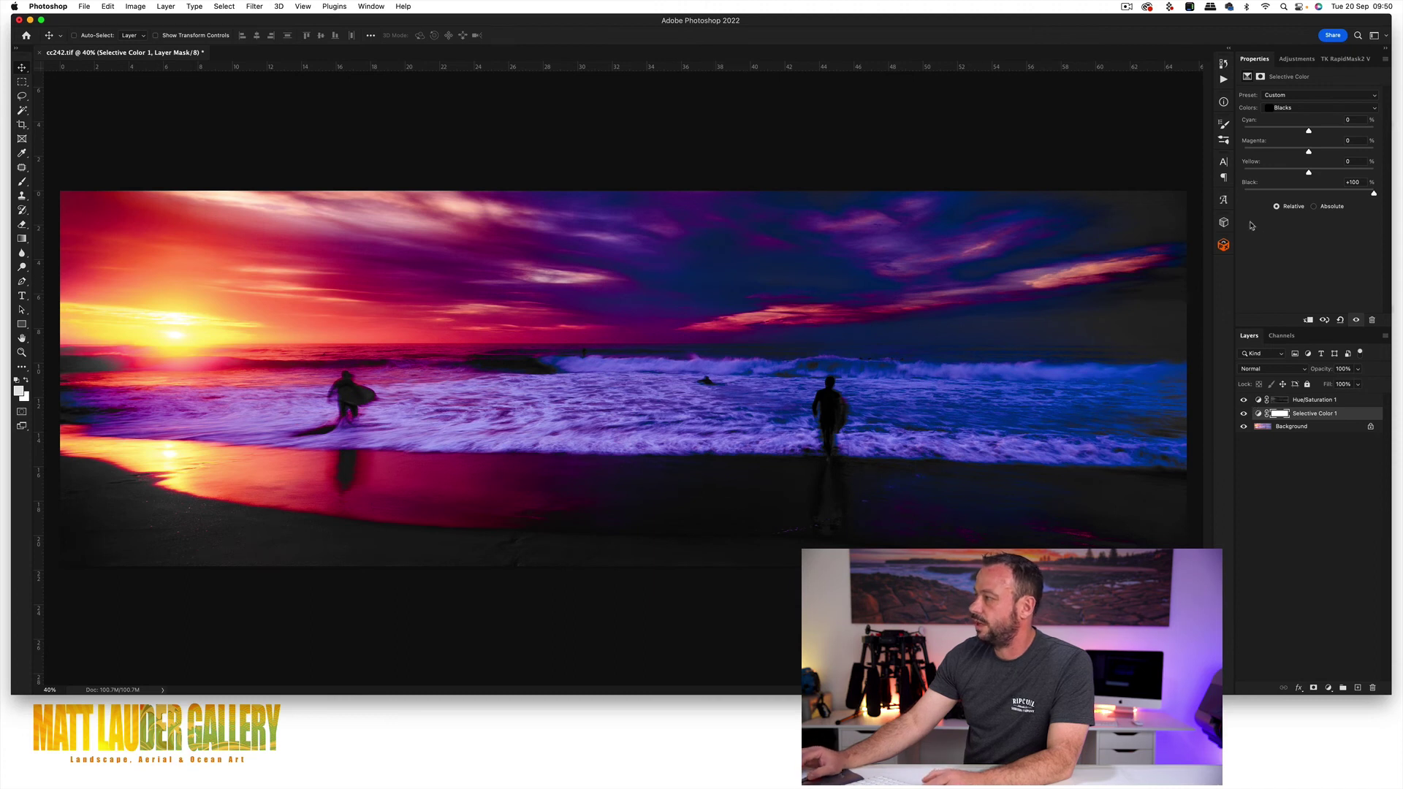
left_click(1313, 207)
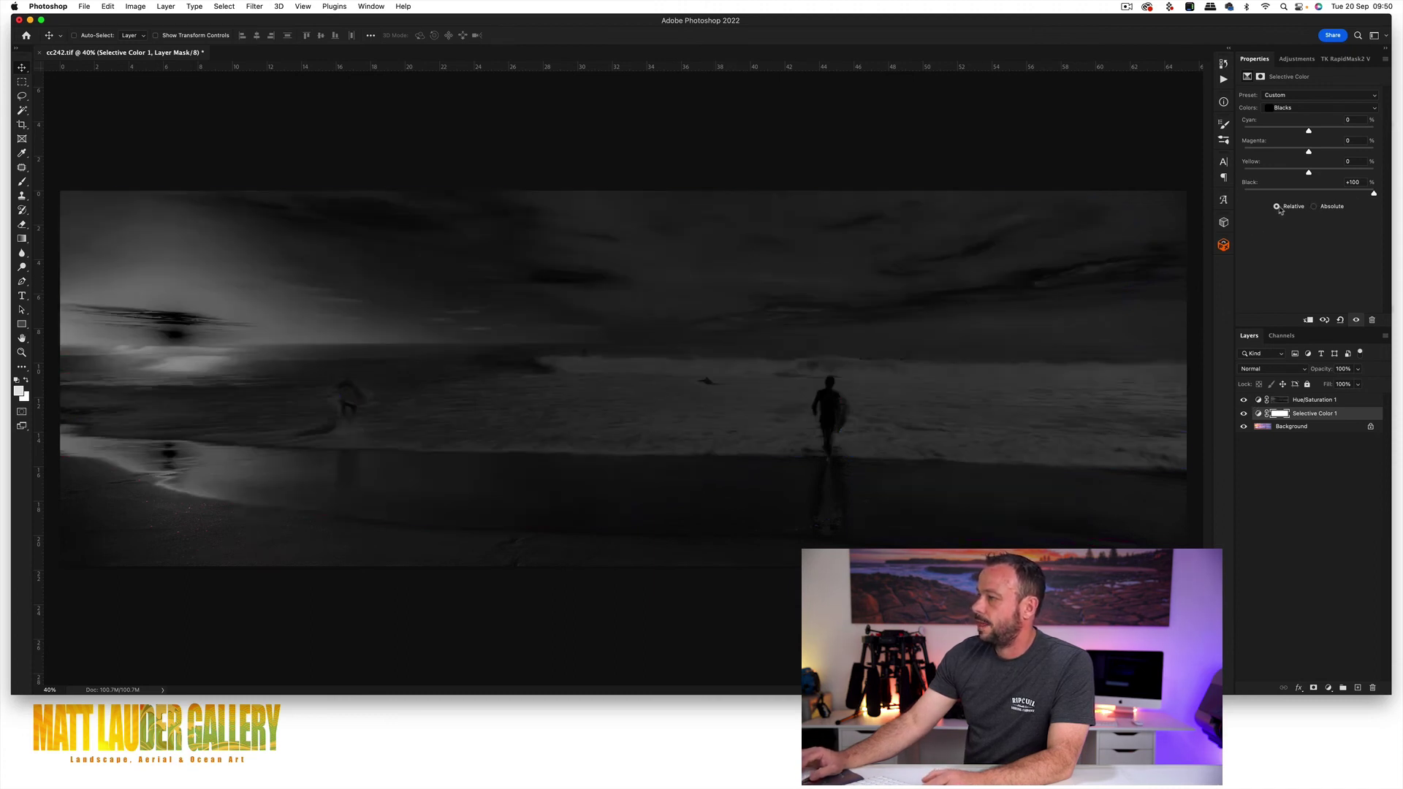
left_click(1277, 207)
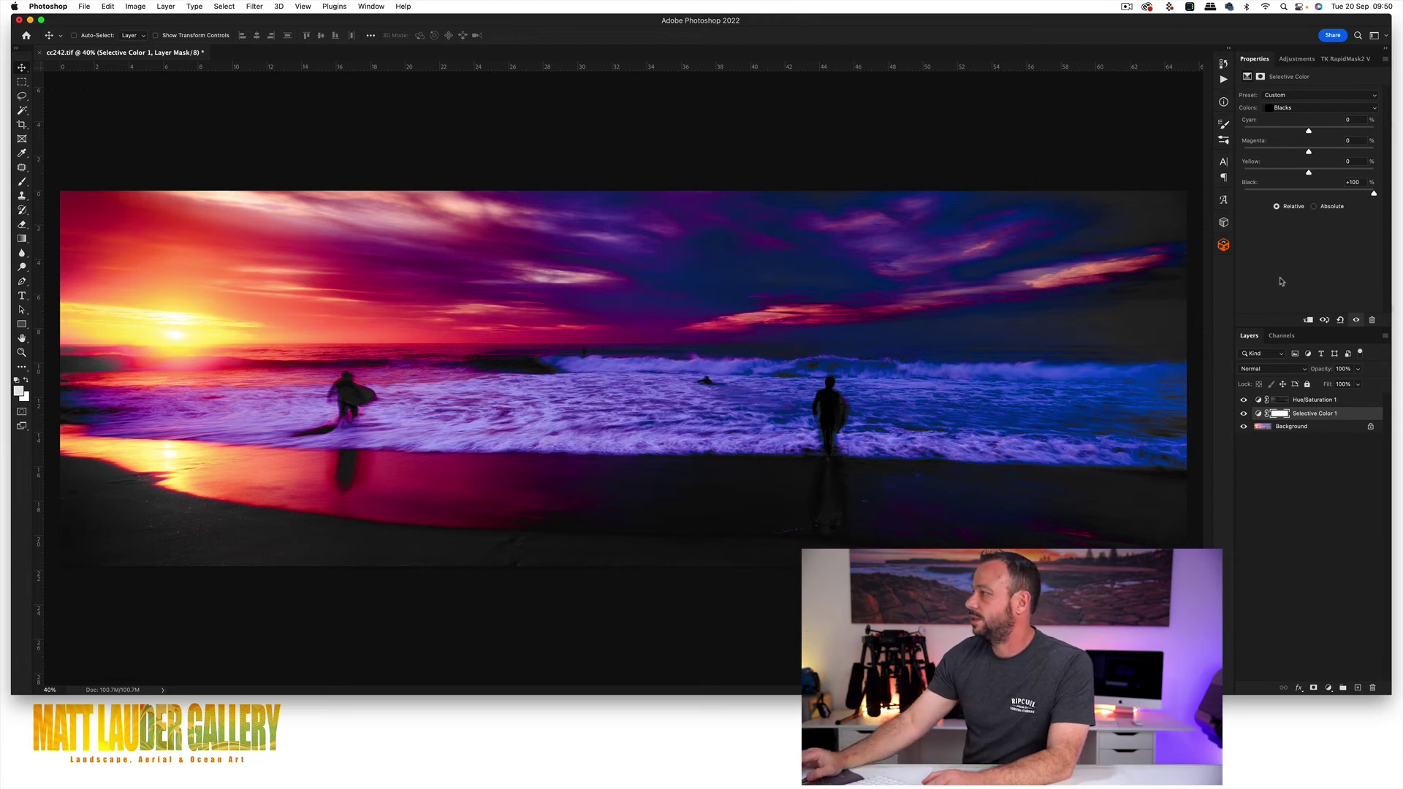
key("Delete")
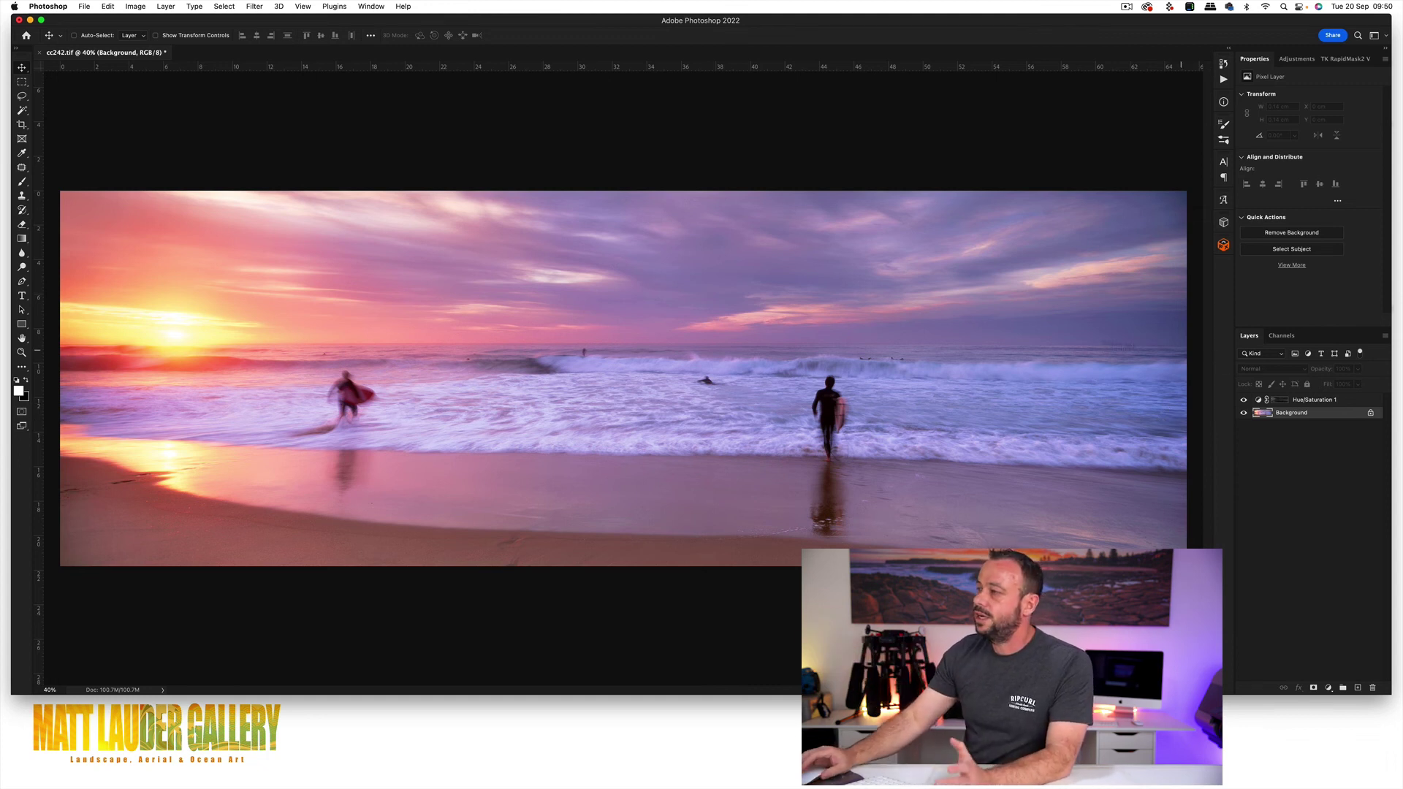
Select the Hue/Saturation 1 layer to show its Hue, Saturation and Lightness settings
left_click(1258, 401)
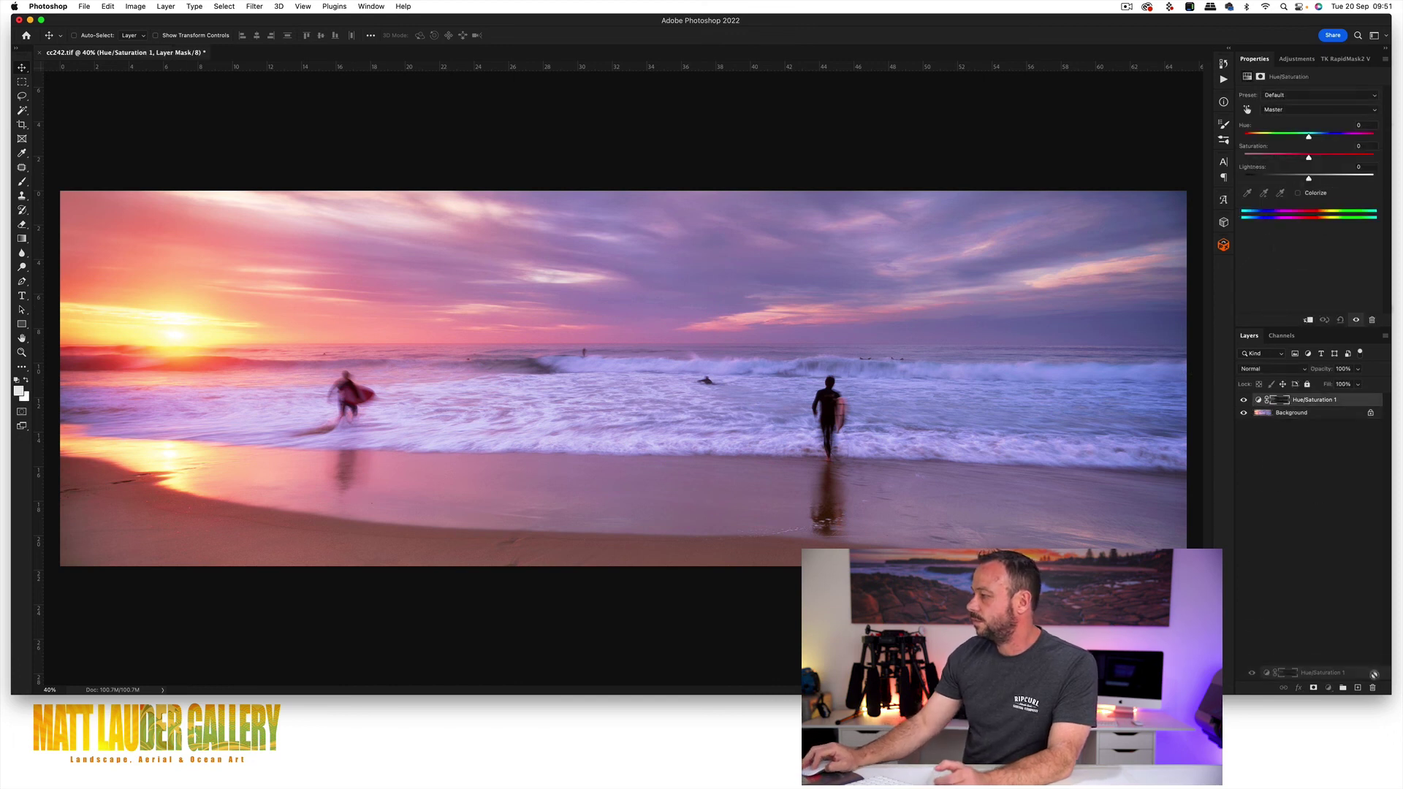